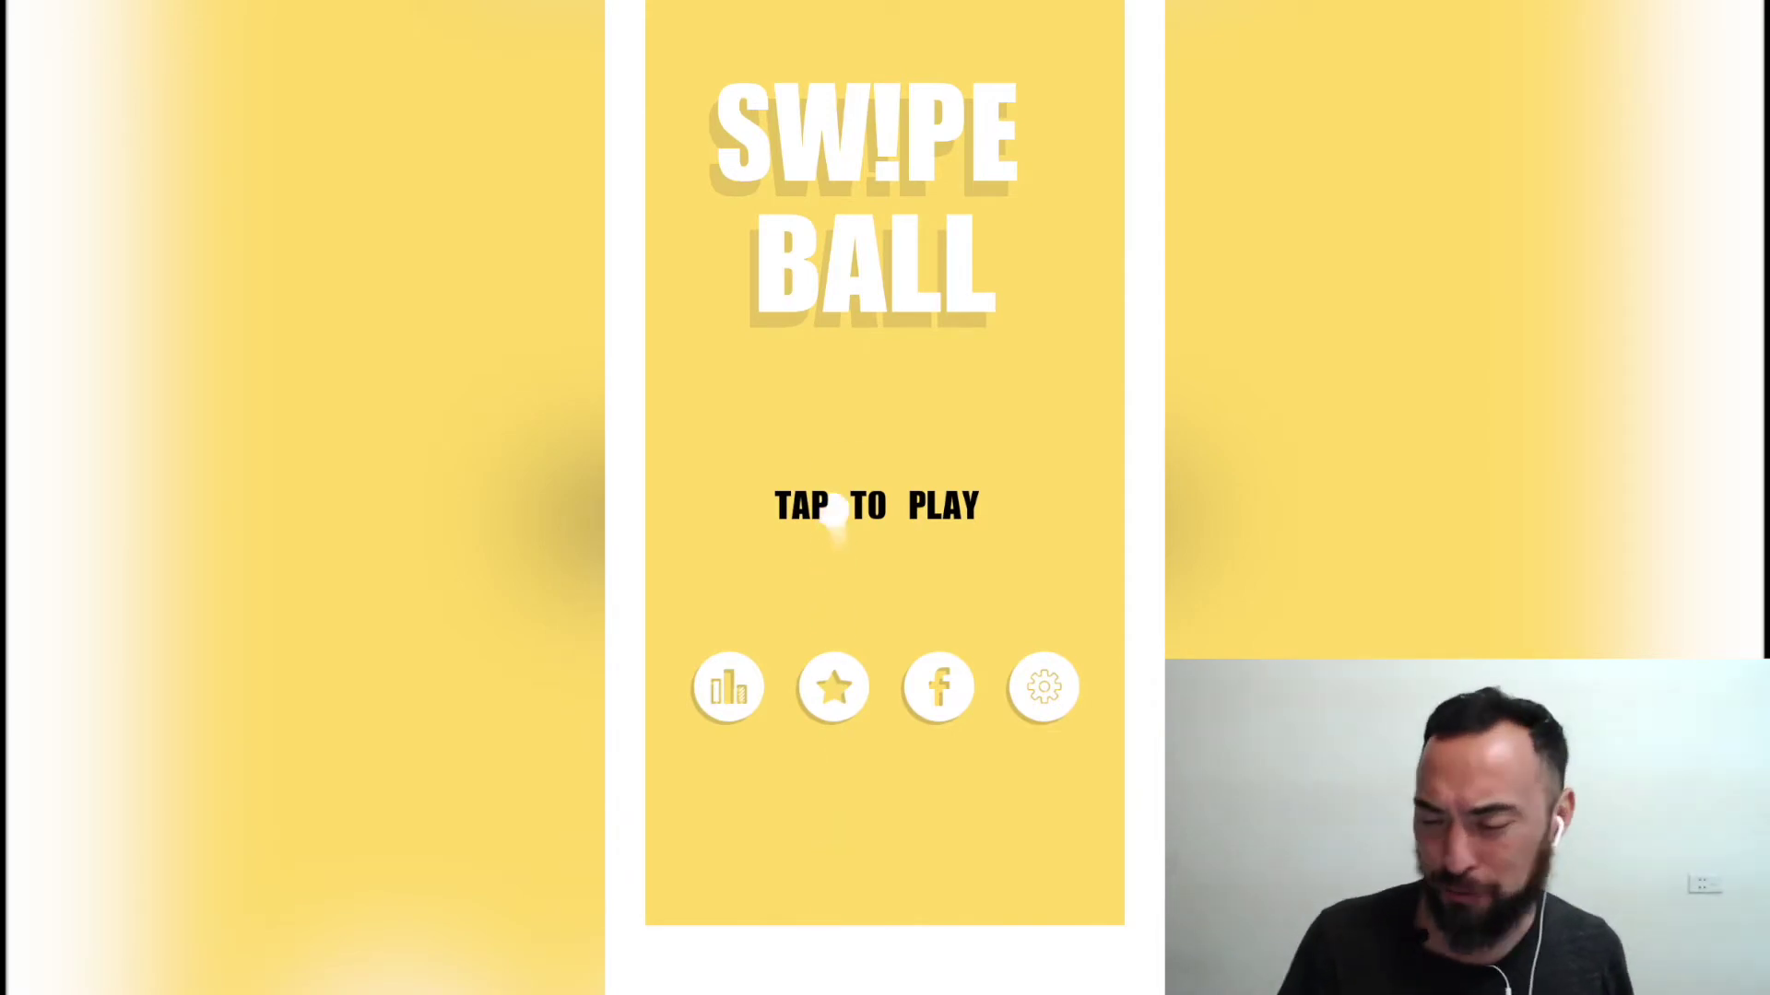
Check the game settings, then launch the ball into the star to reach 13 stars
click(1045, 688)
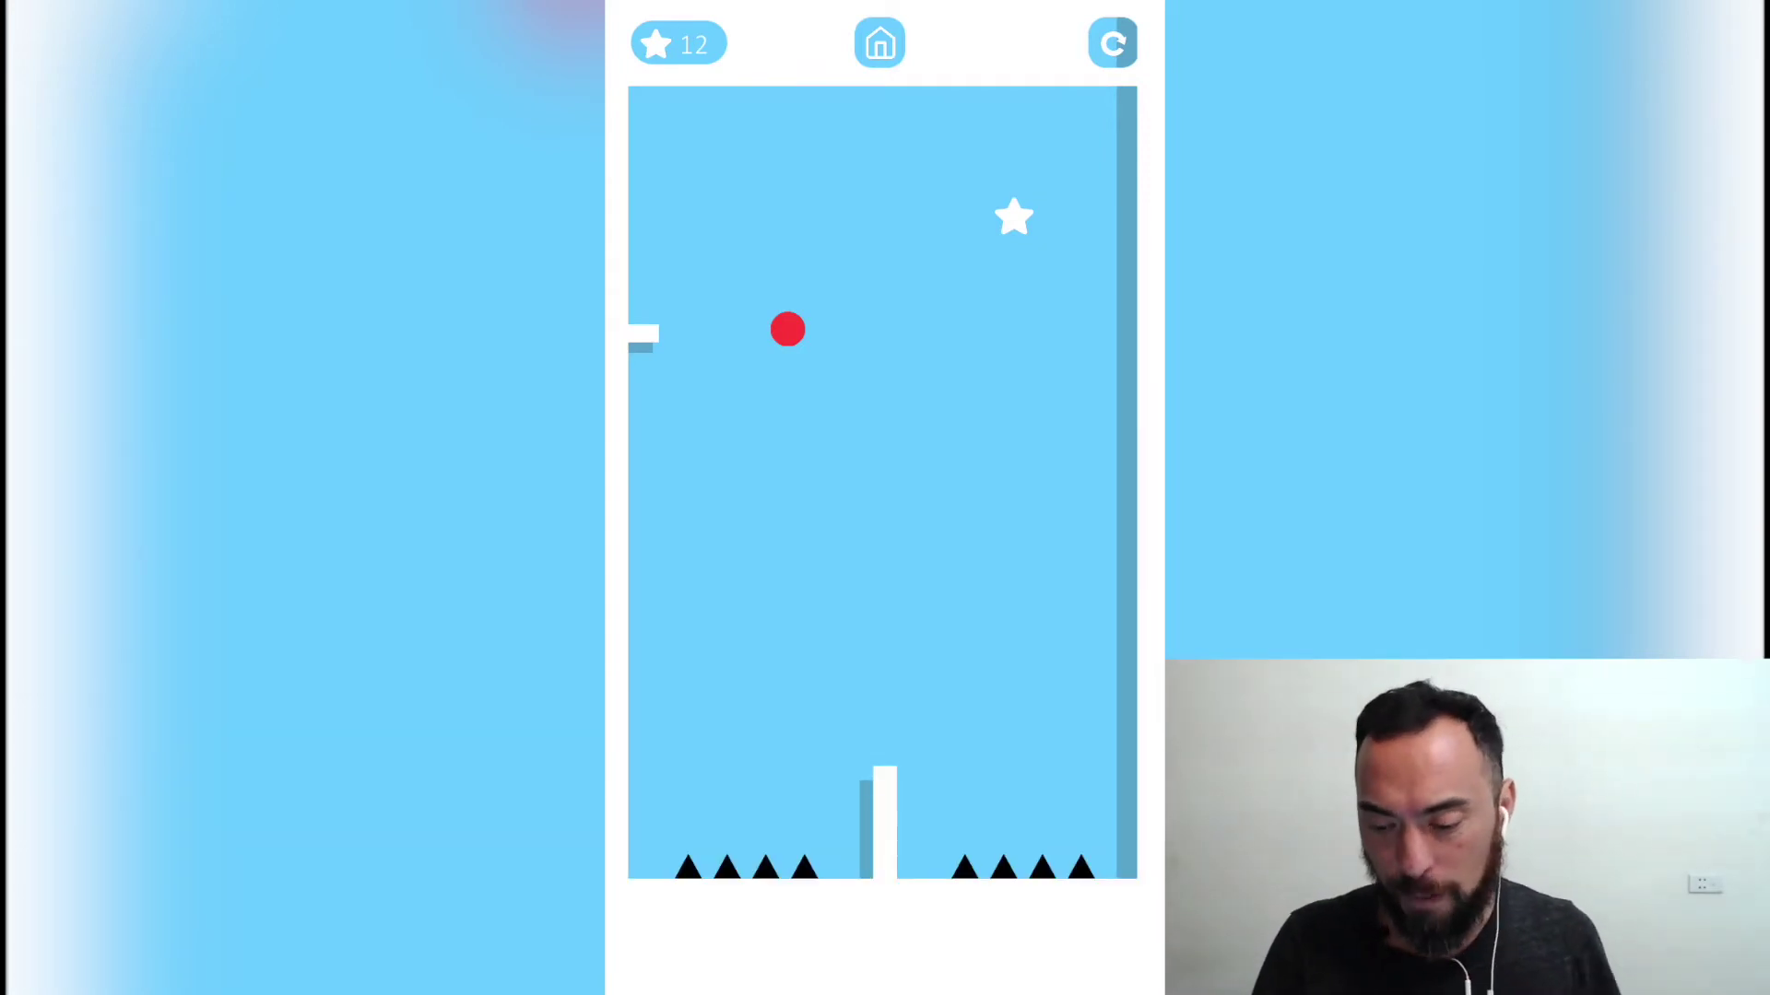
key(space)
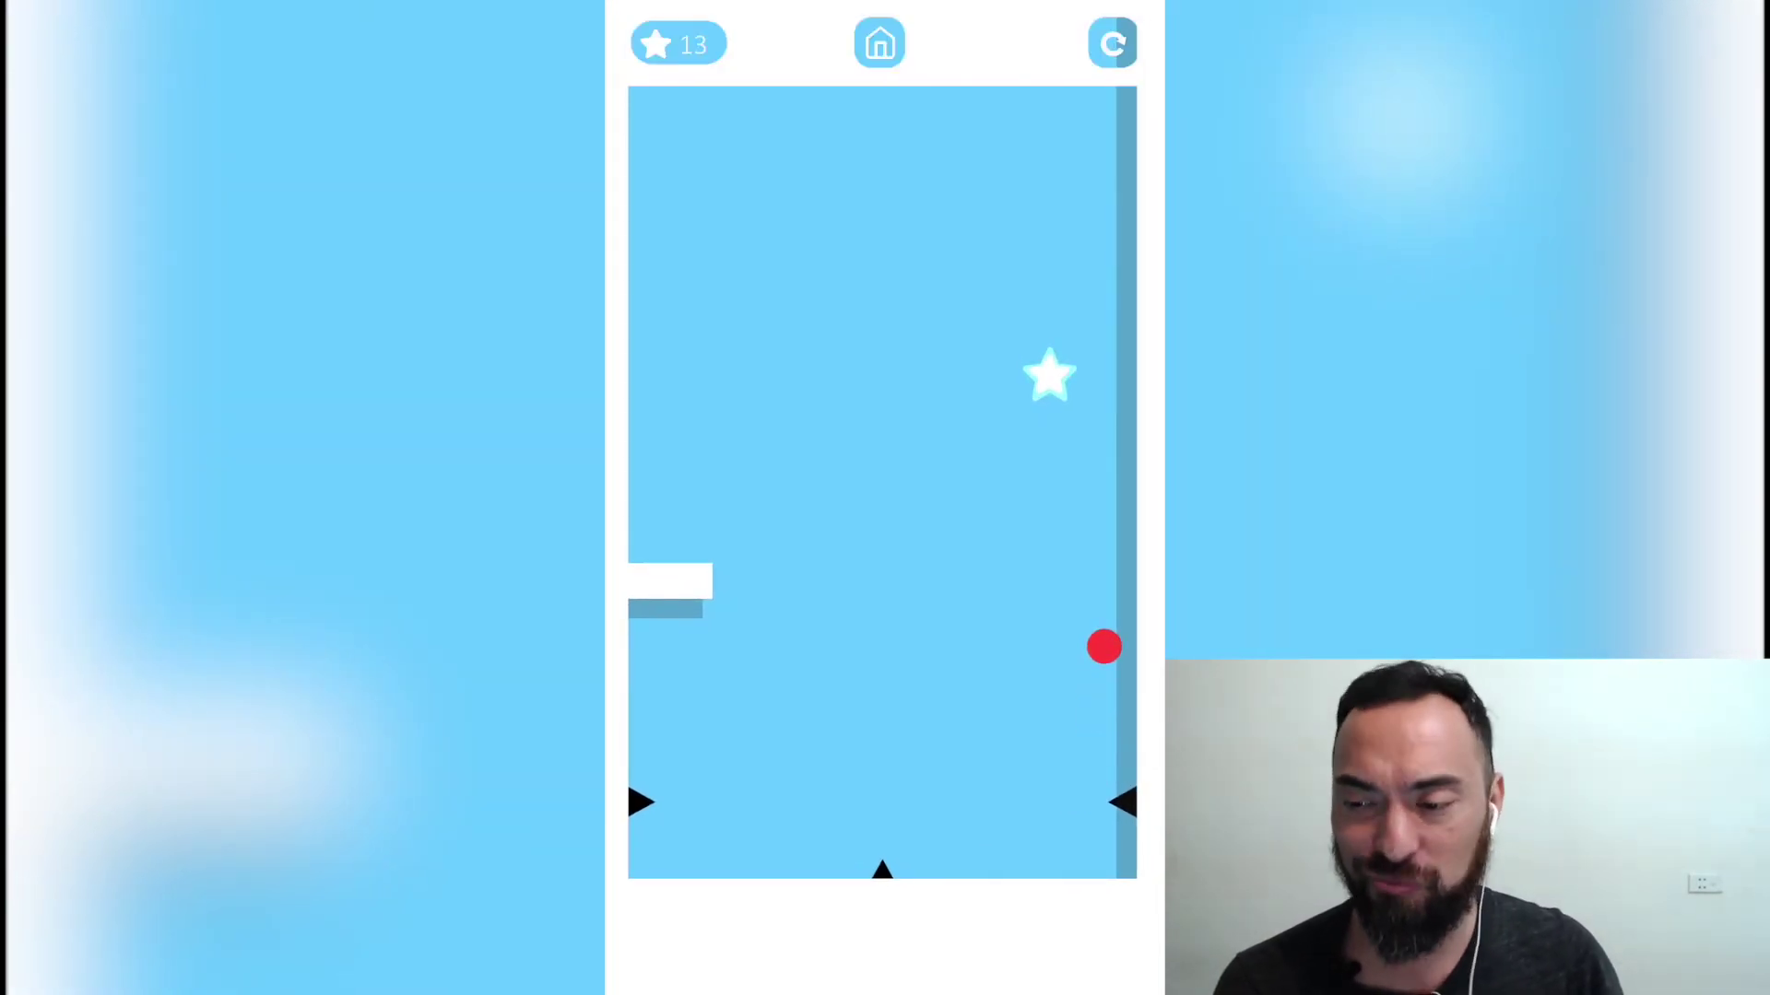
Bounce the ball off the right wall to collect stars, raising the count to 16
key(space)
key(space)
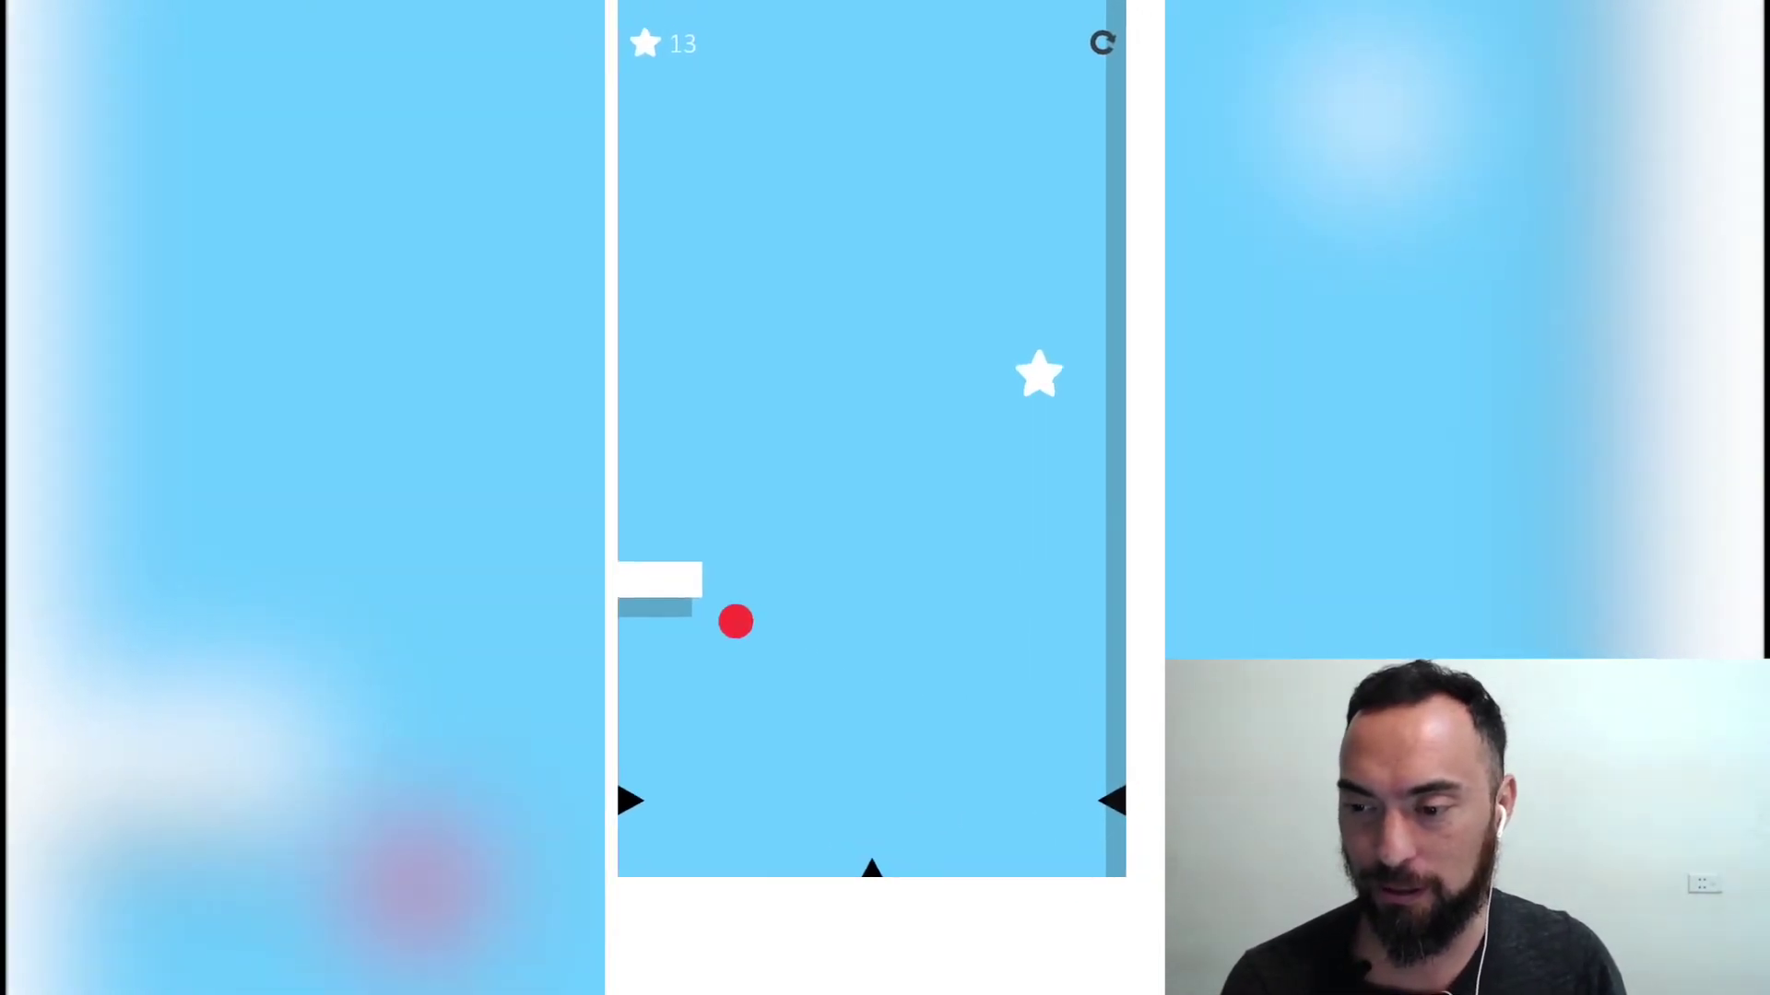
key(space)
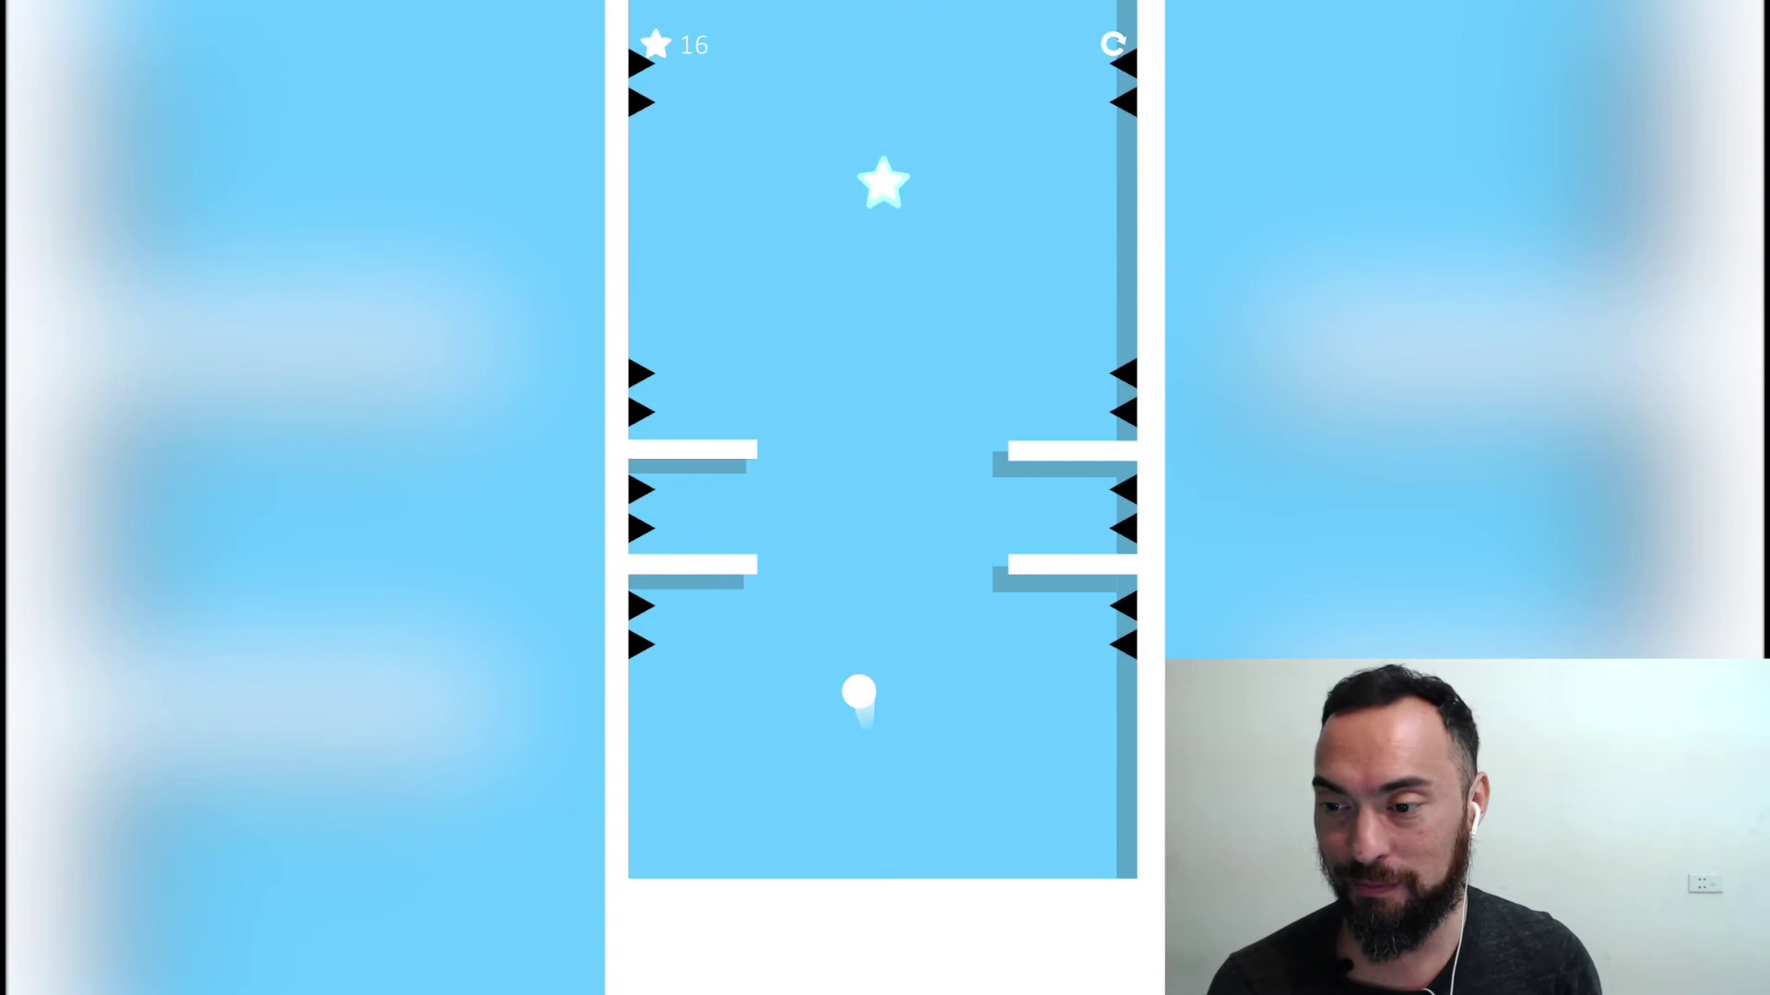
Collect the star, then climb the right wall past the rotating spiked bar
key(space)
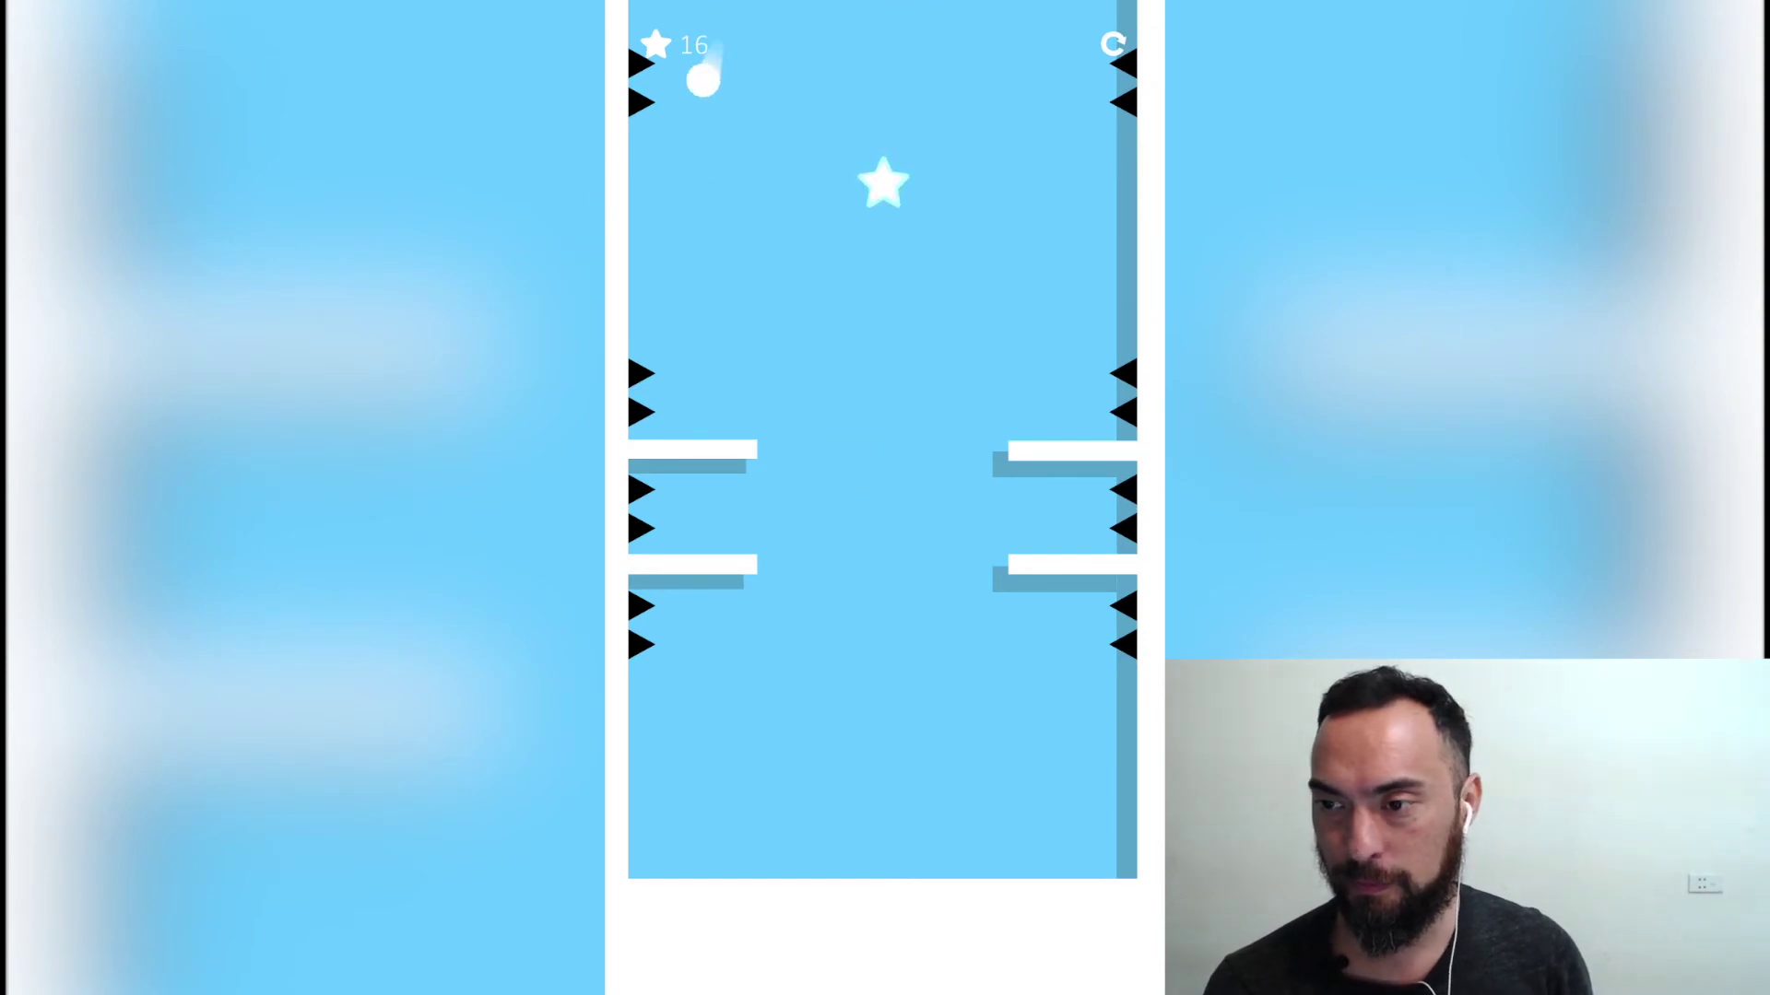
key(space)
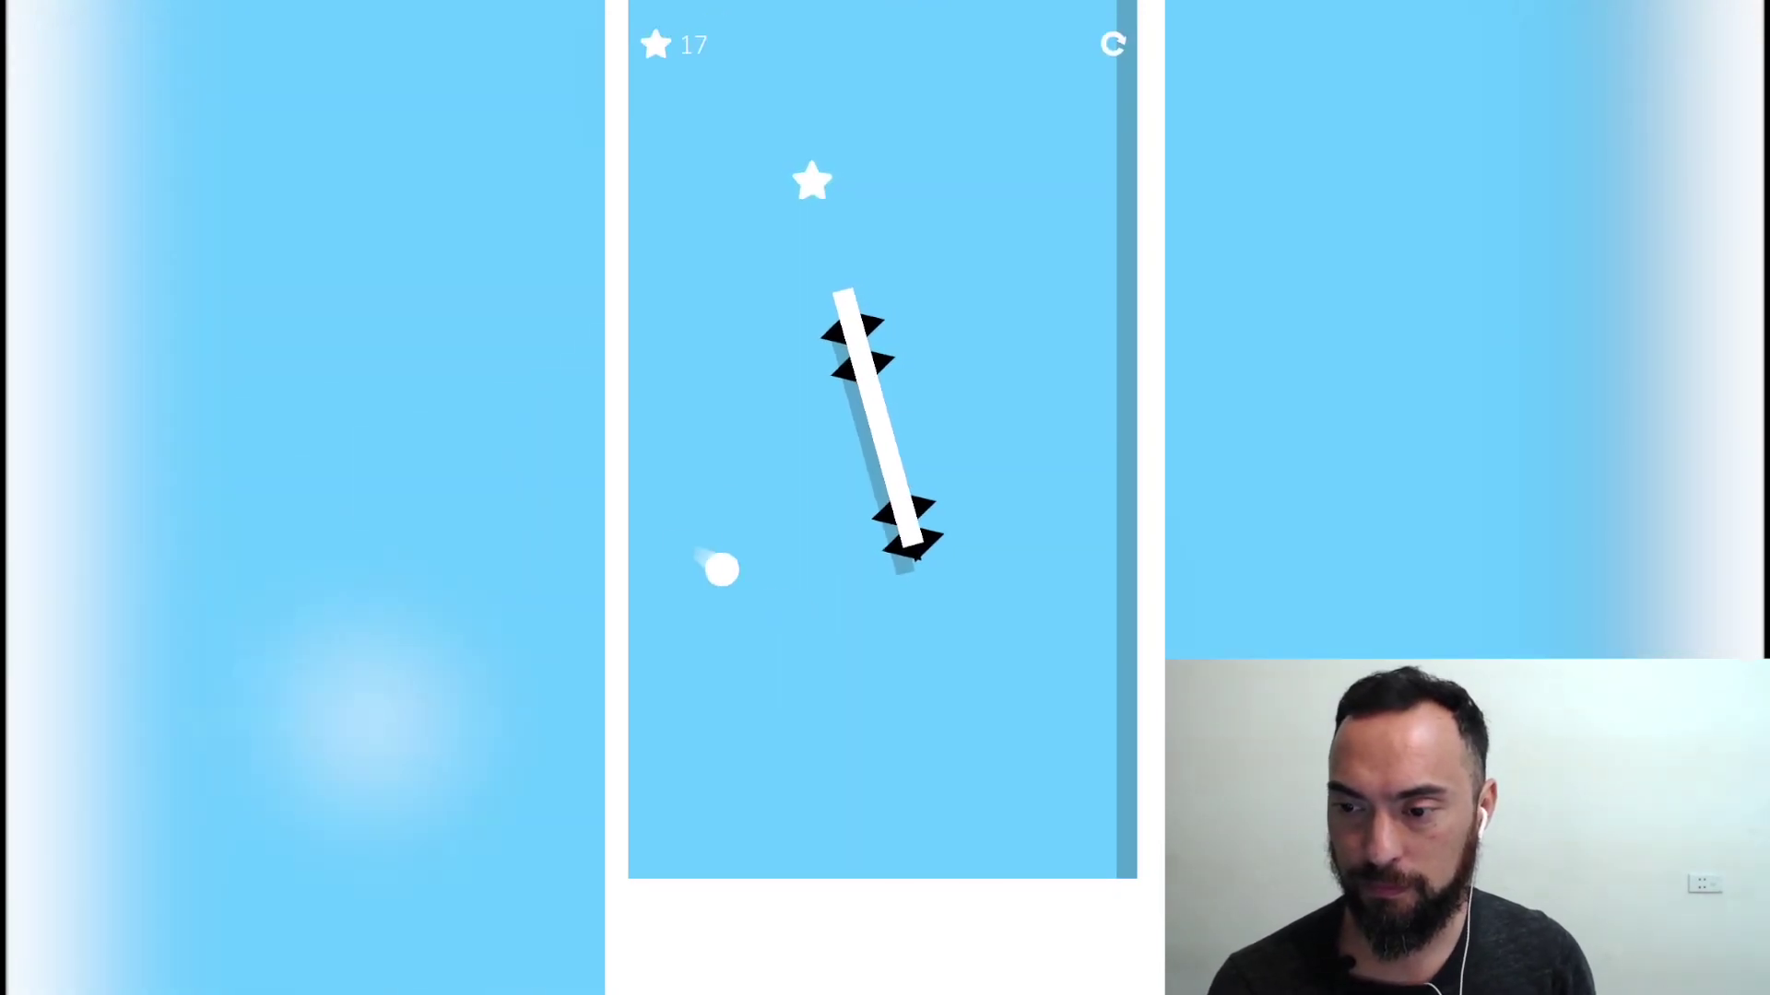
key(space)
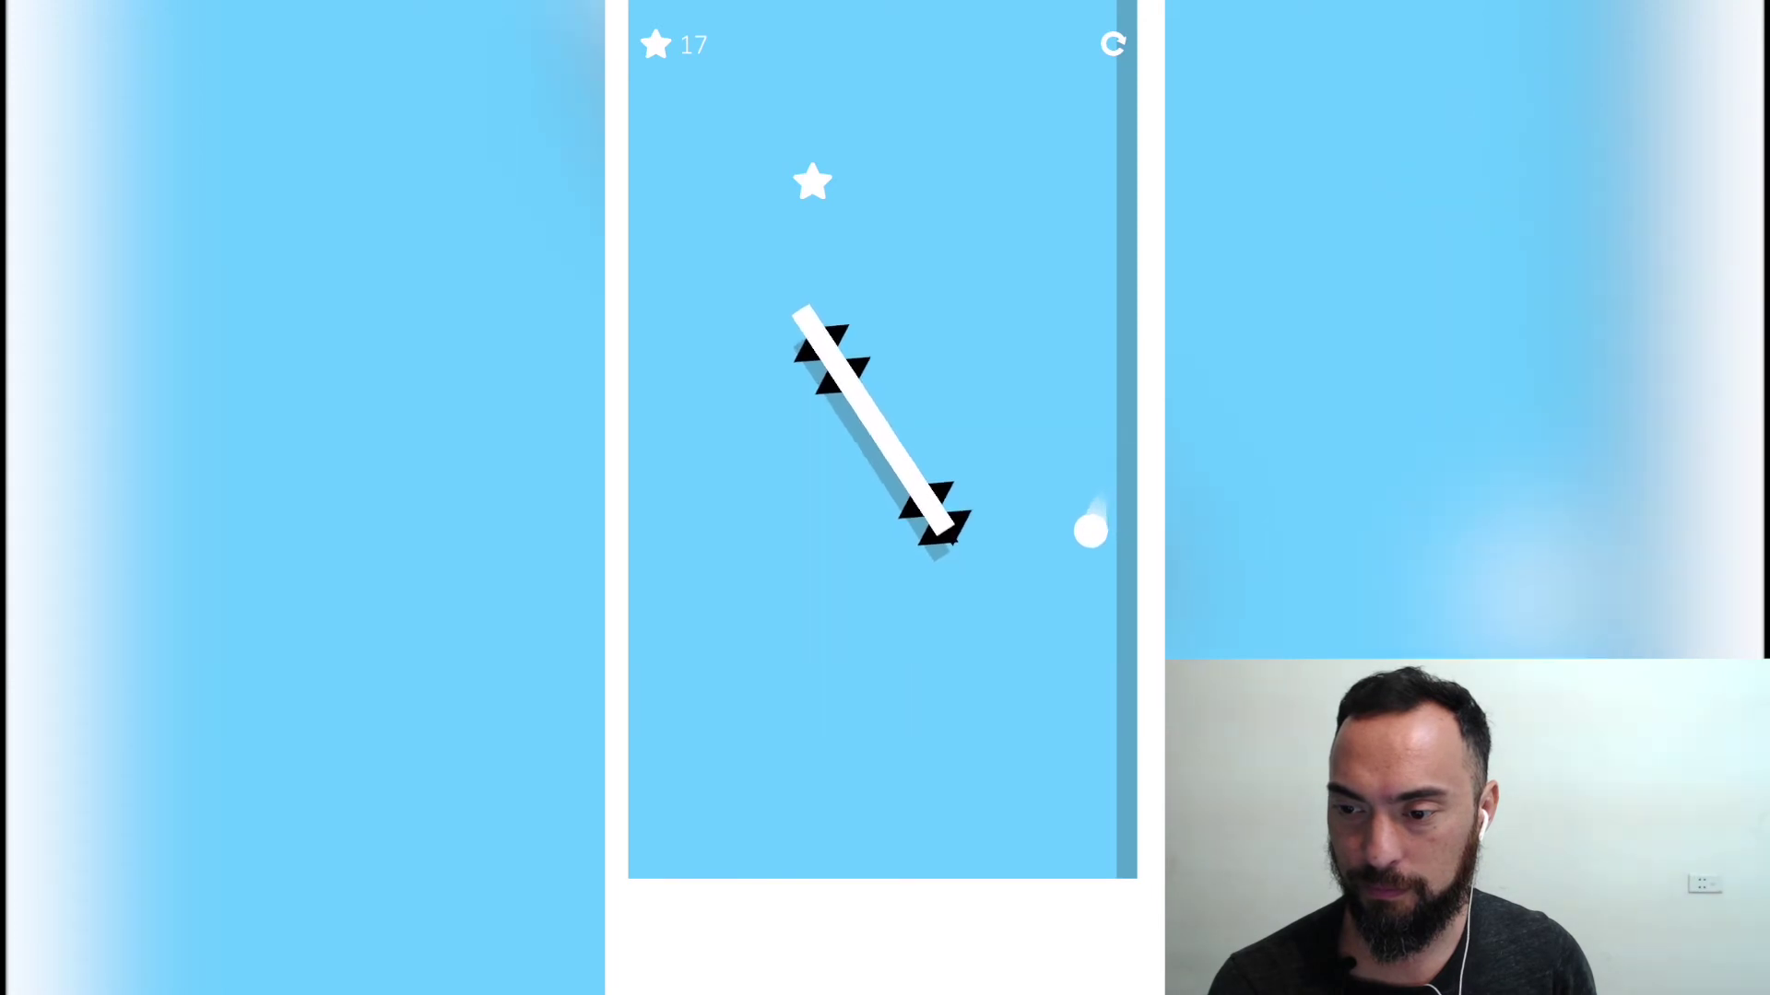
key(space)
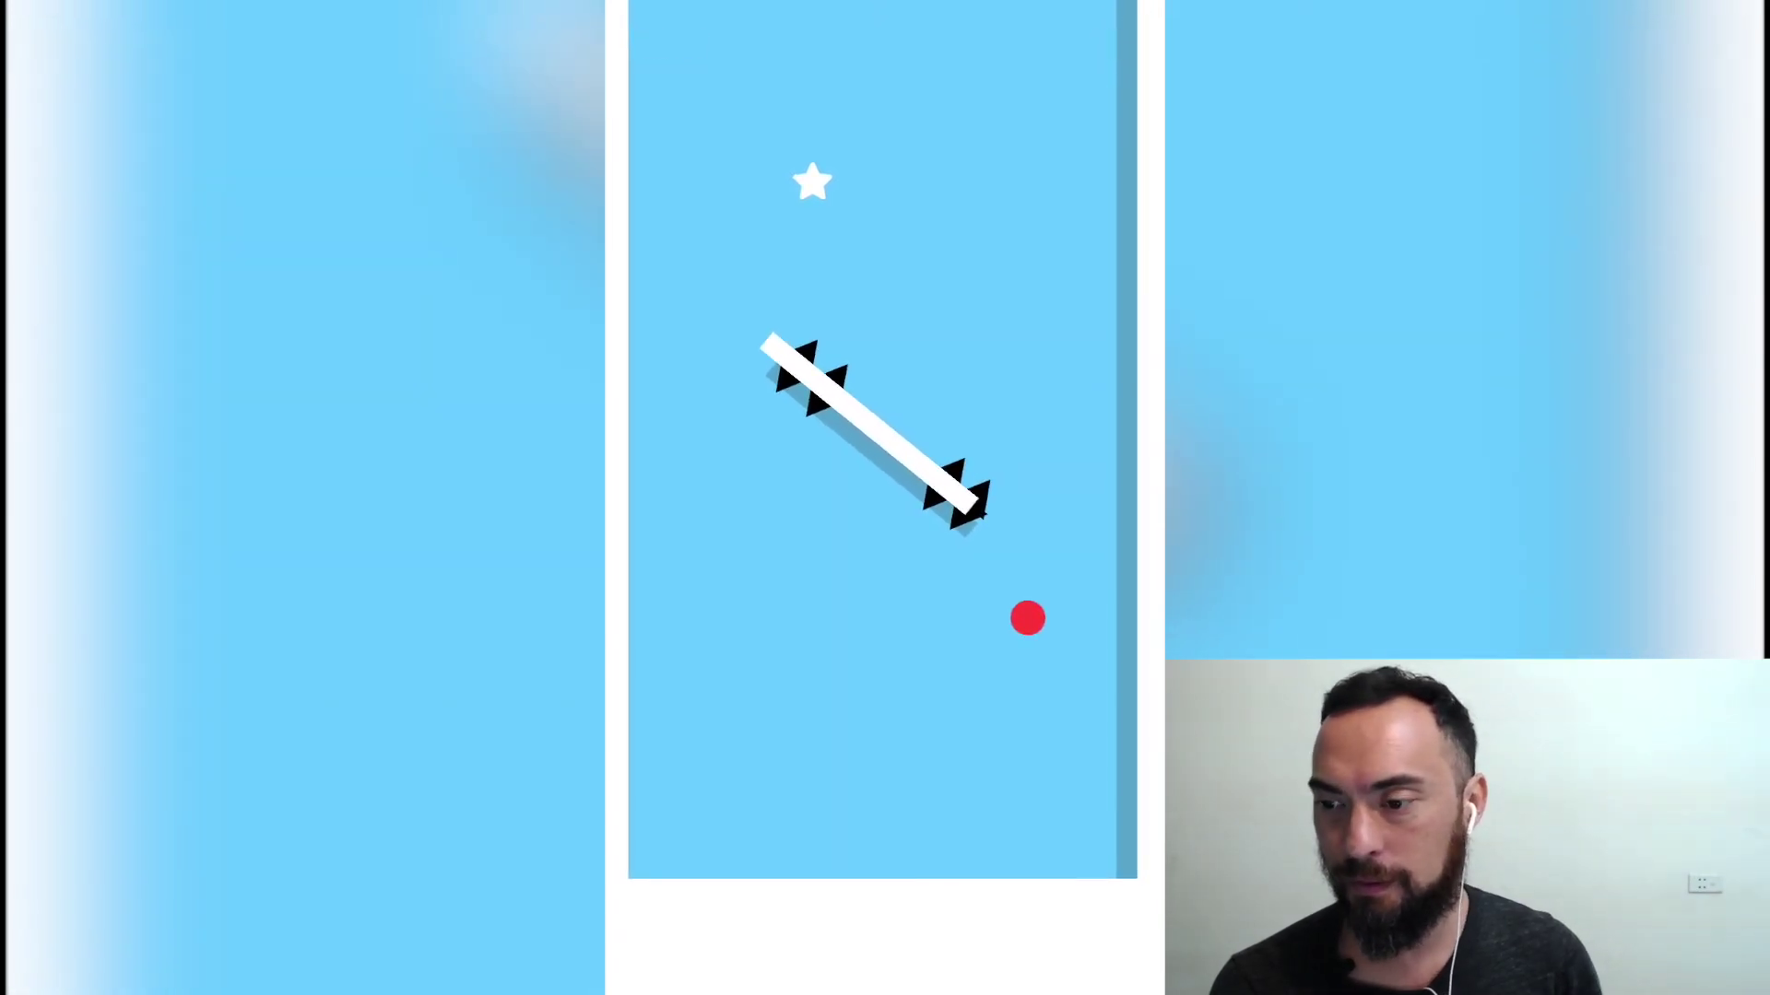
Retry the spiked-bar level until the star is collected, bringing the count to 18
key(space)
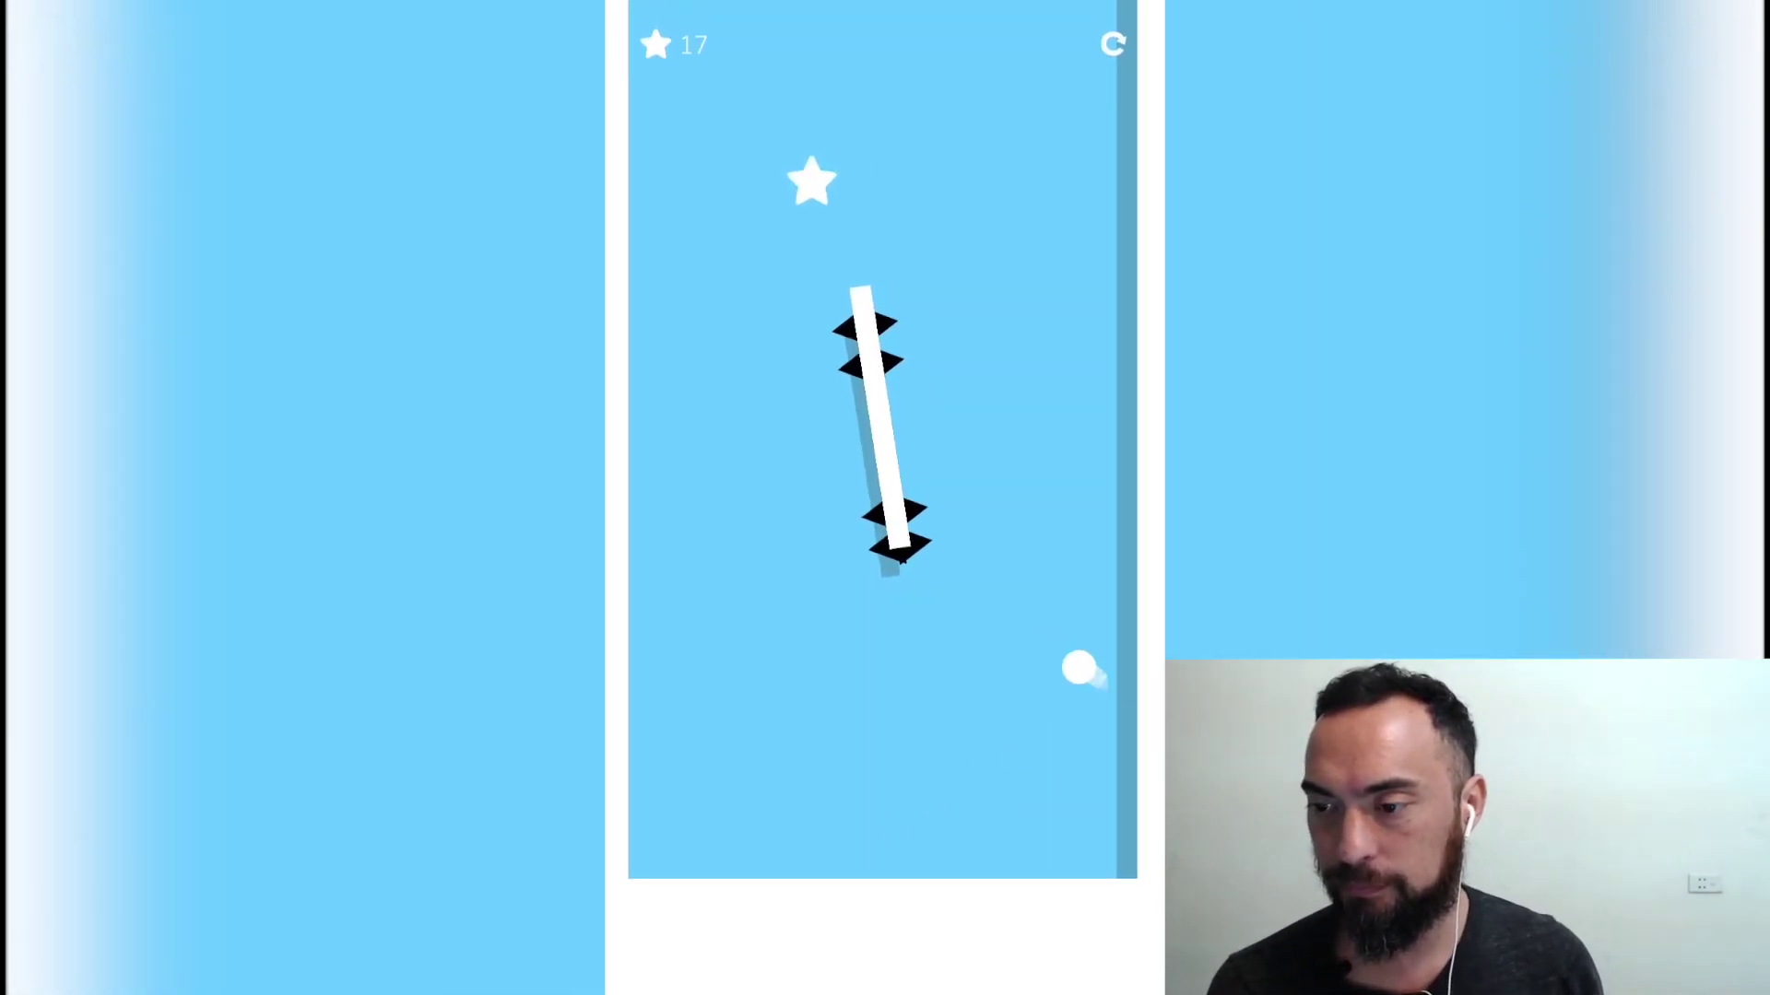
key(space)
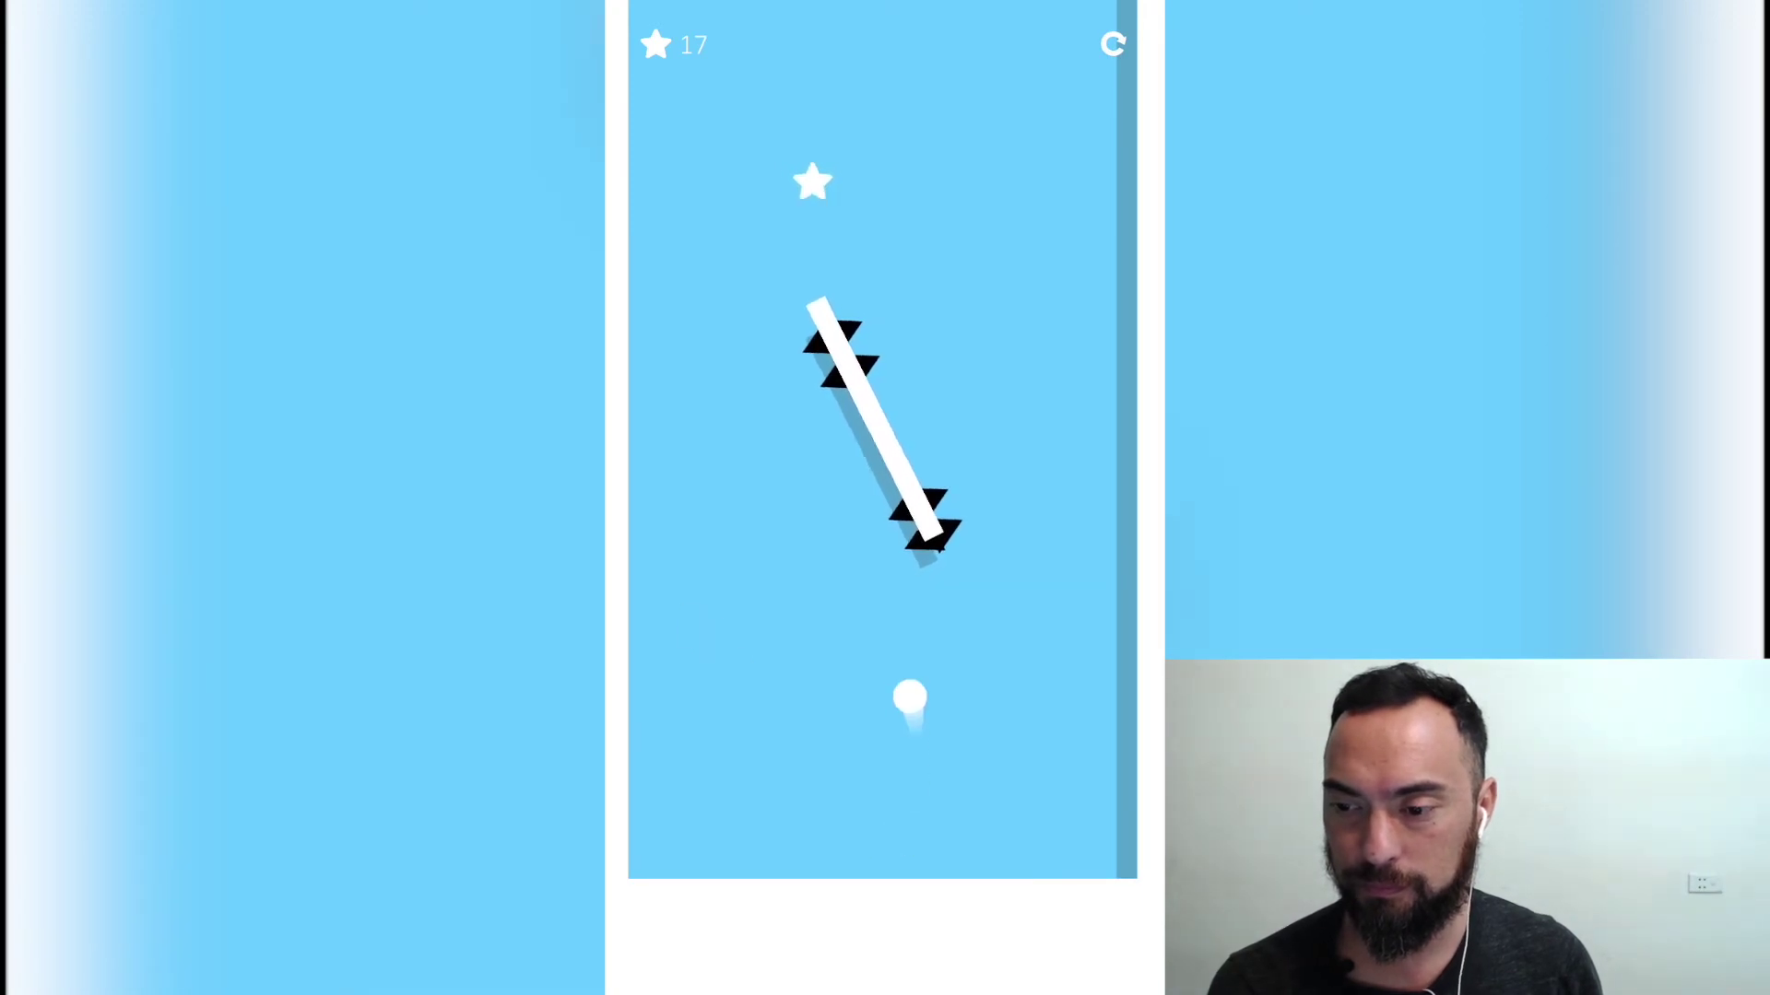
key(space)
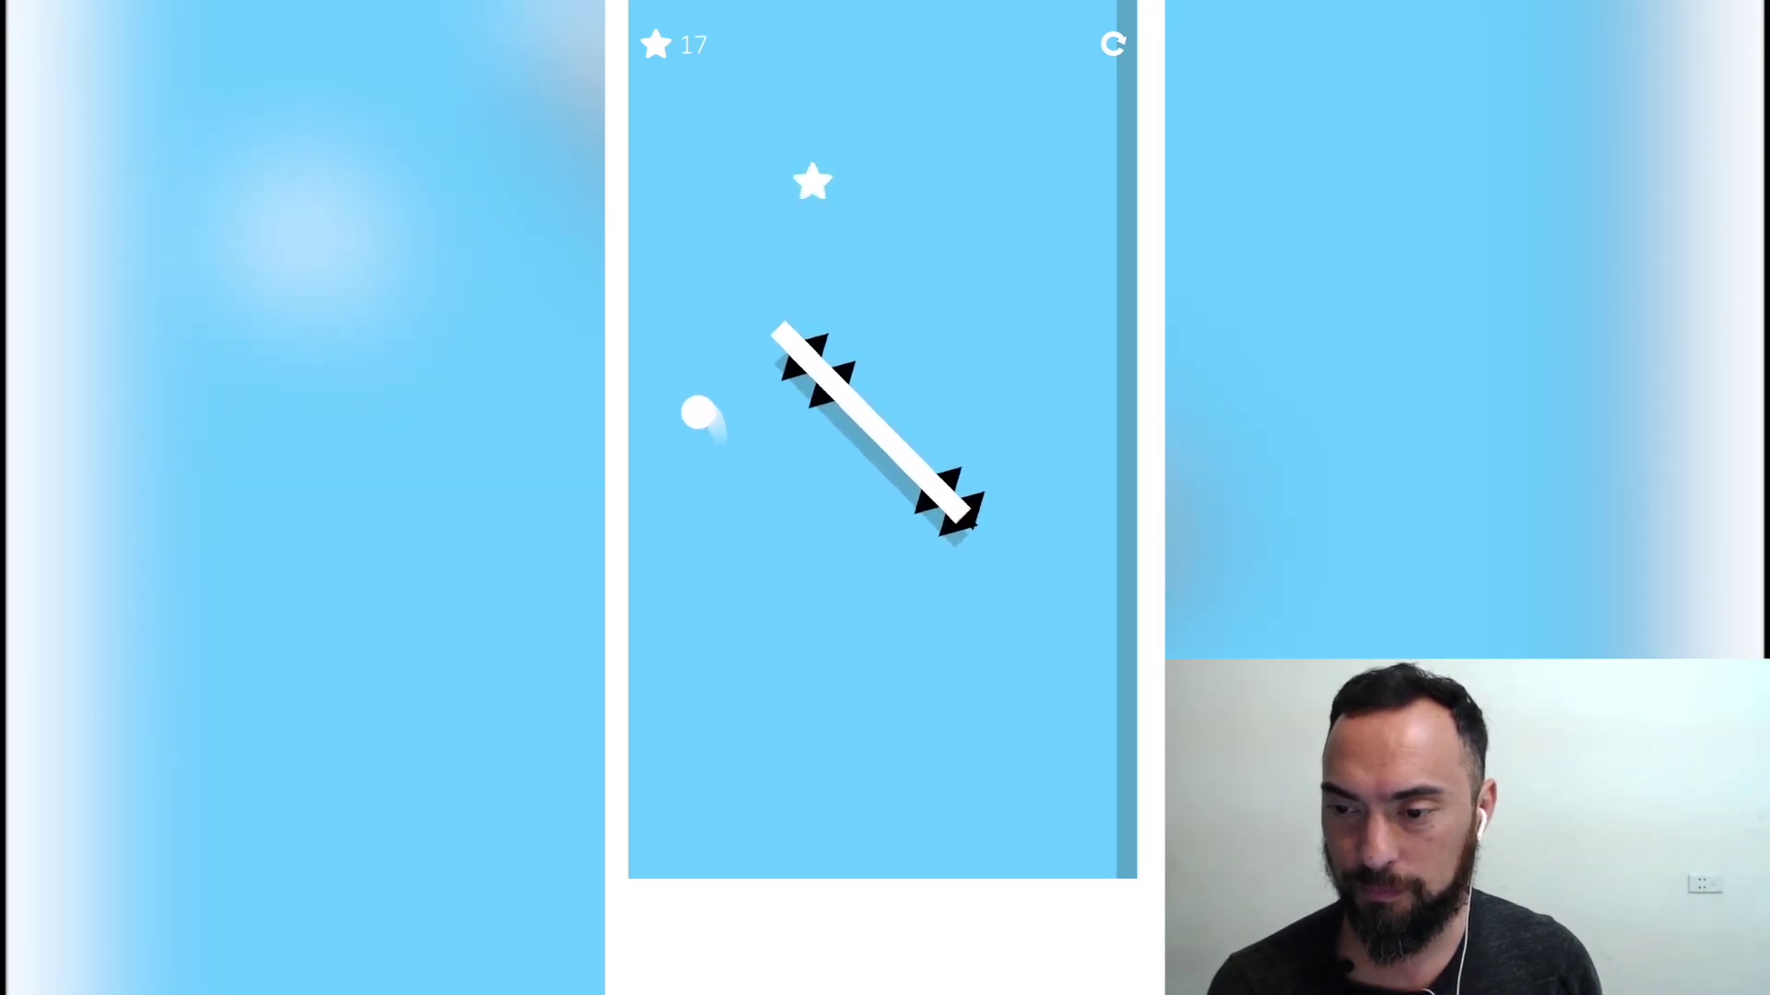
key(space)
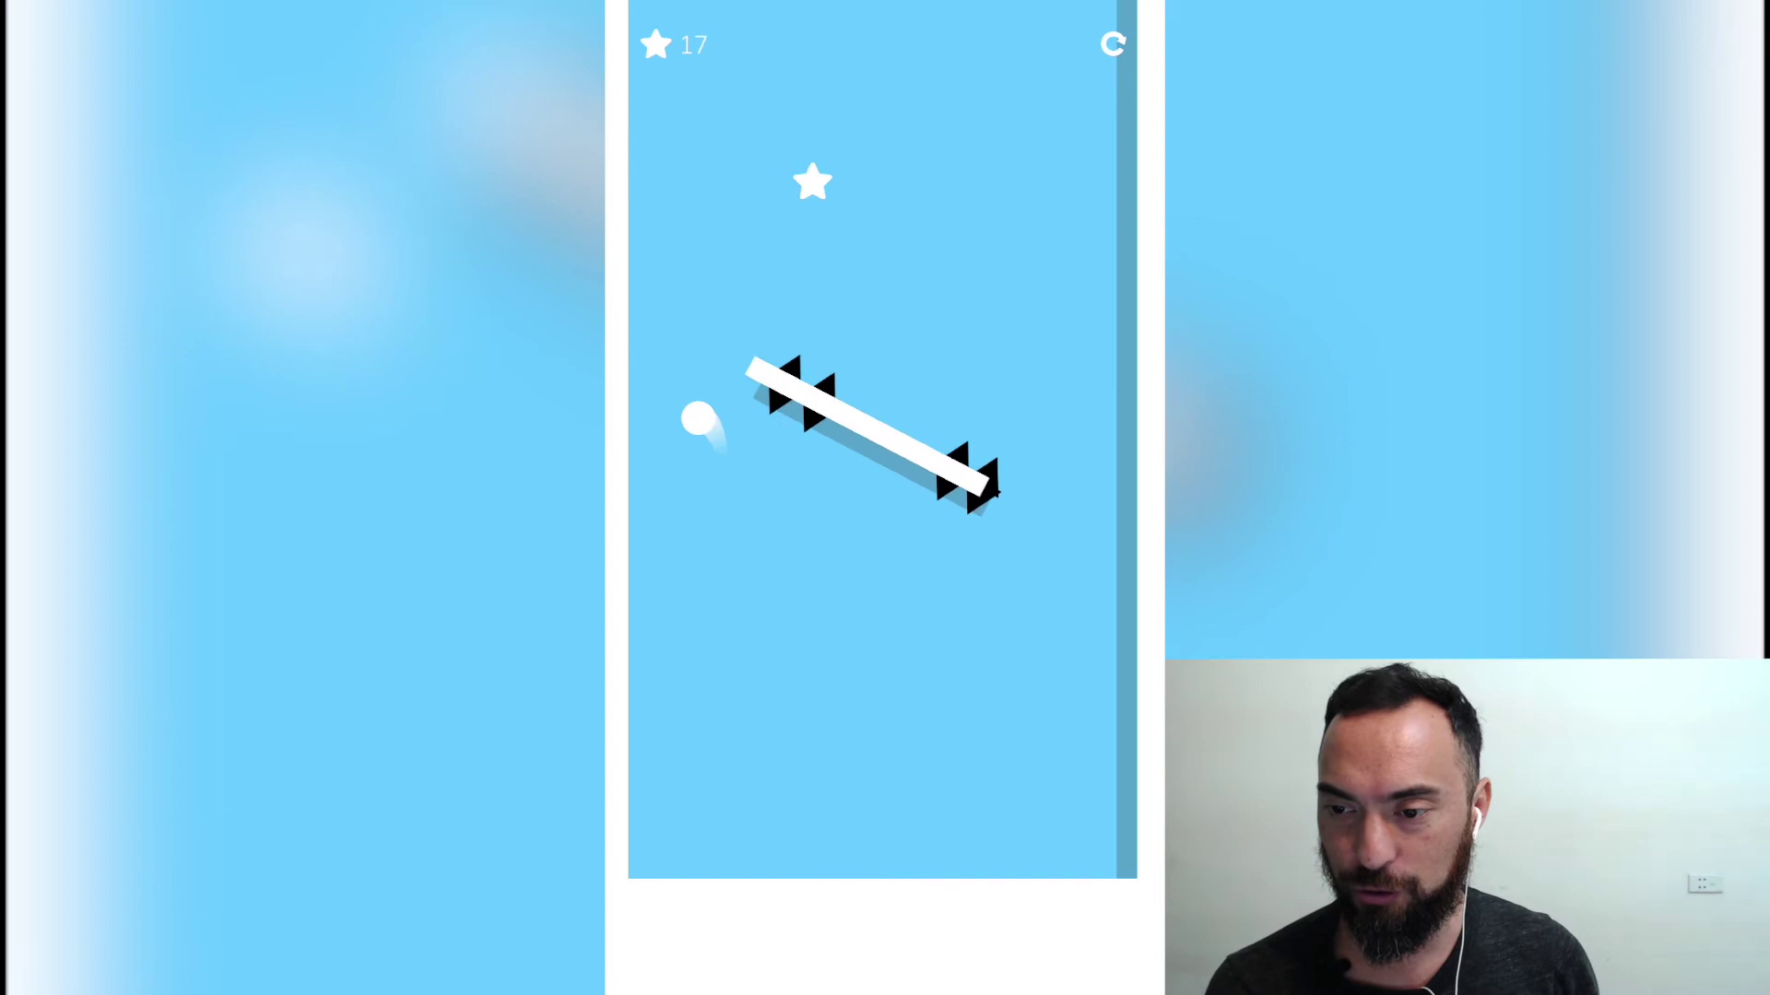
key(space)
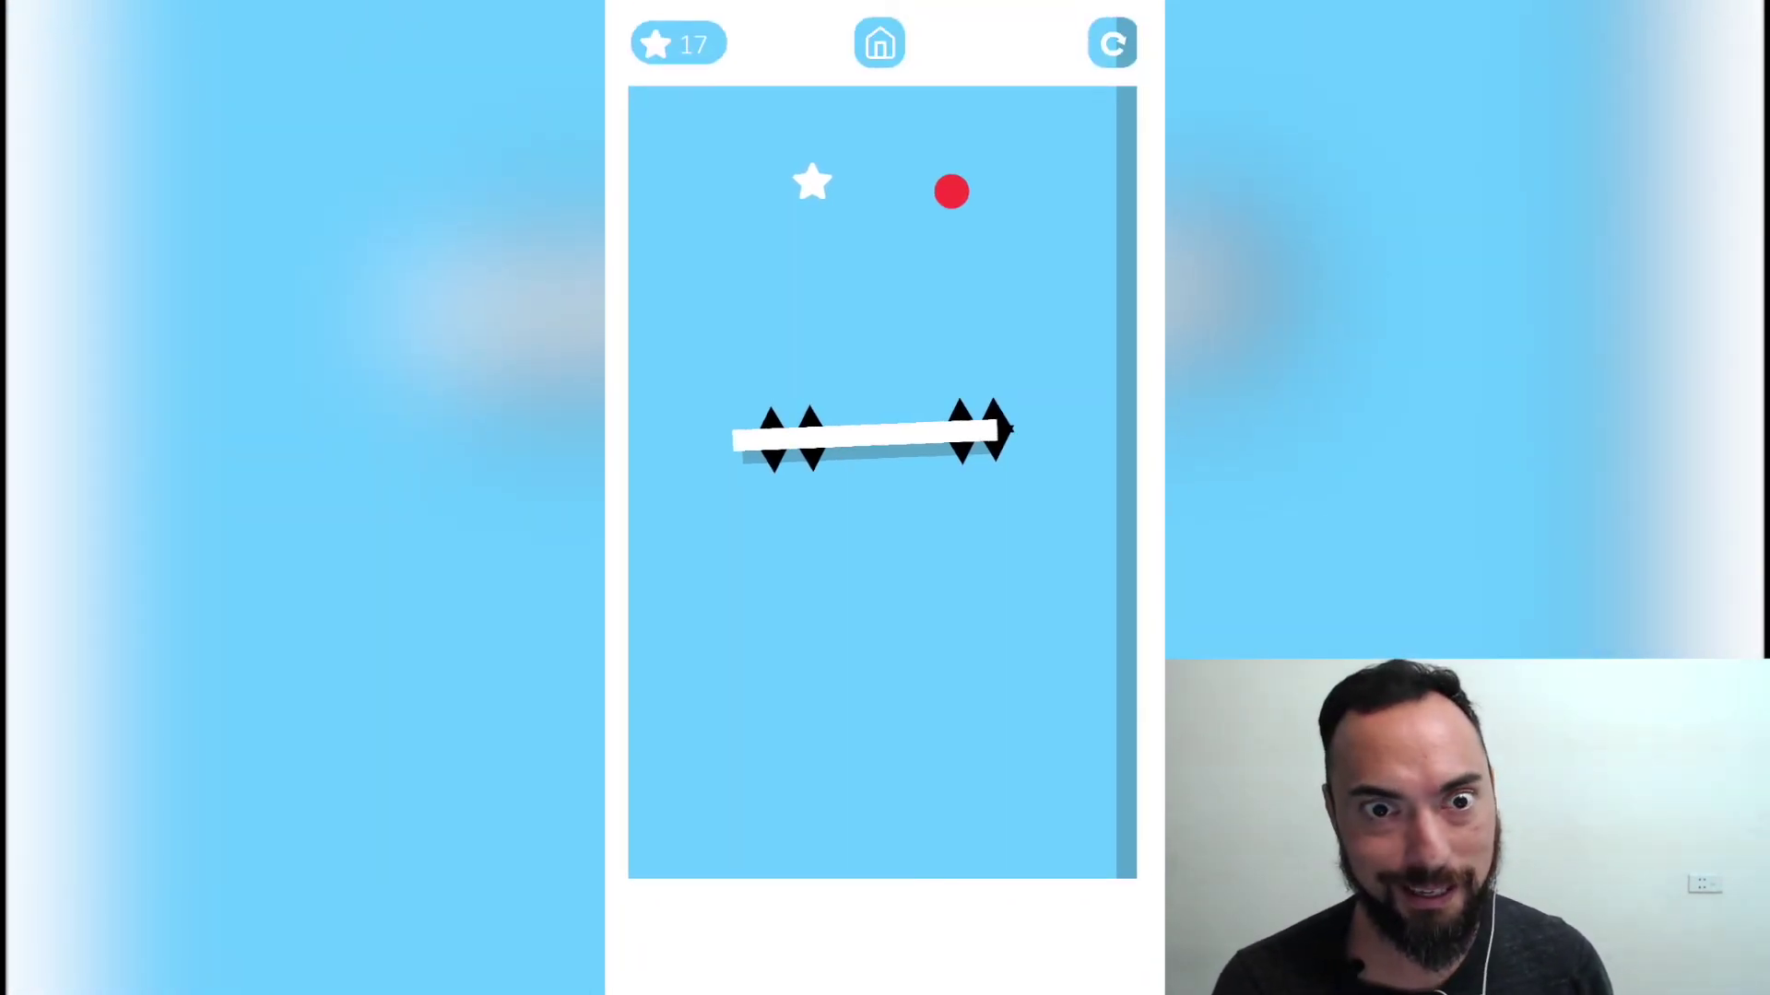
key(space)
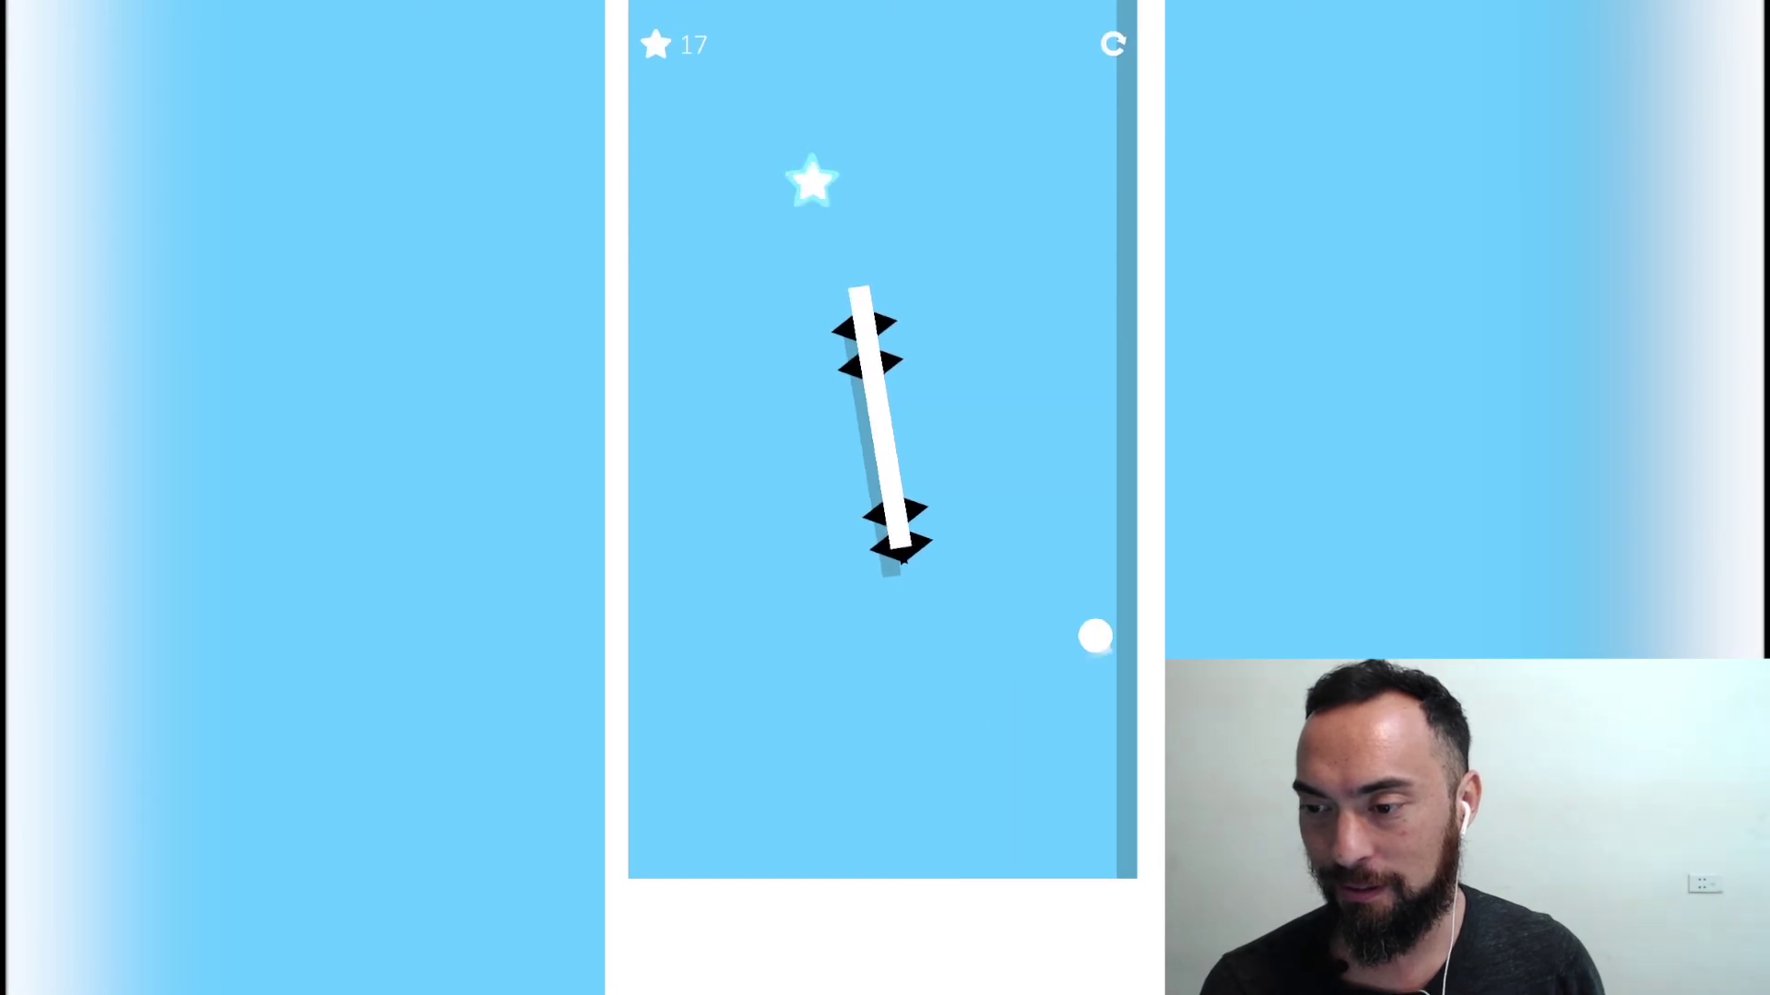
key(space)
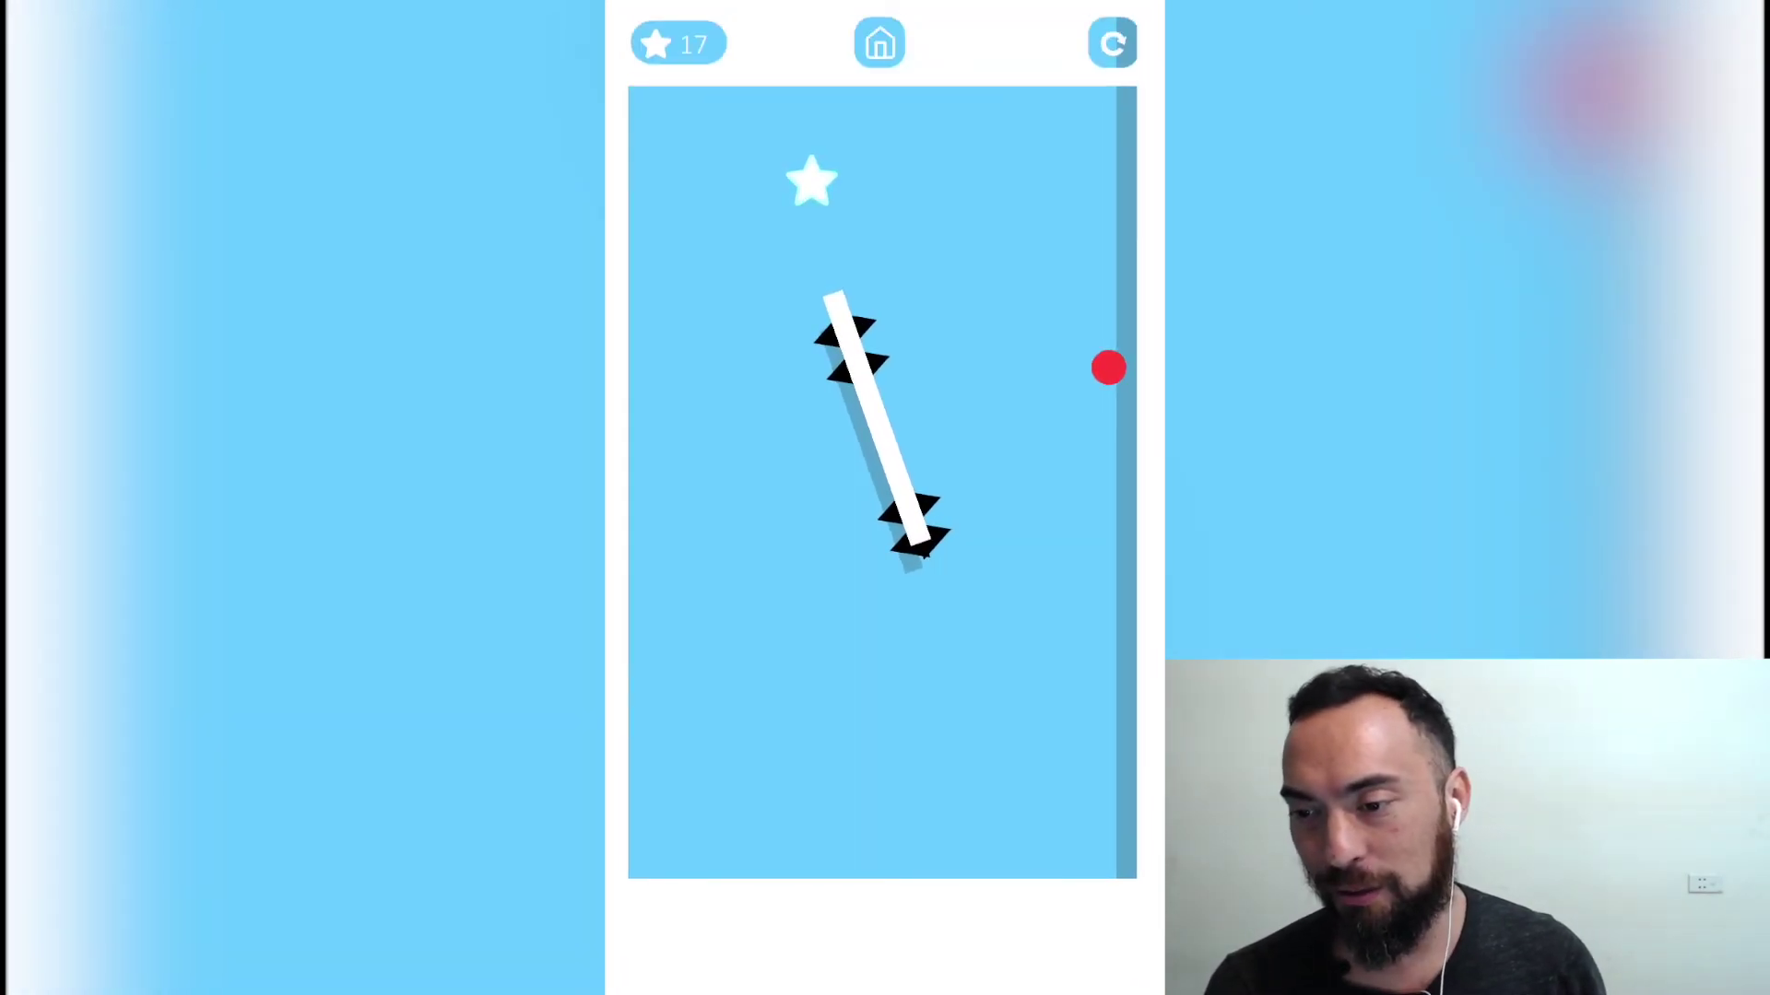
key(space)
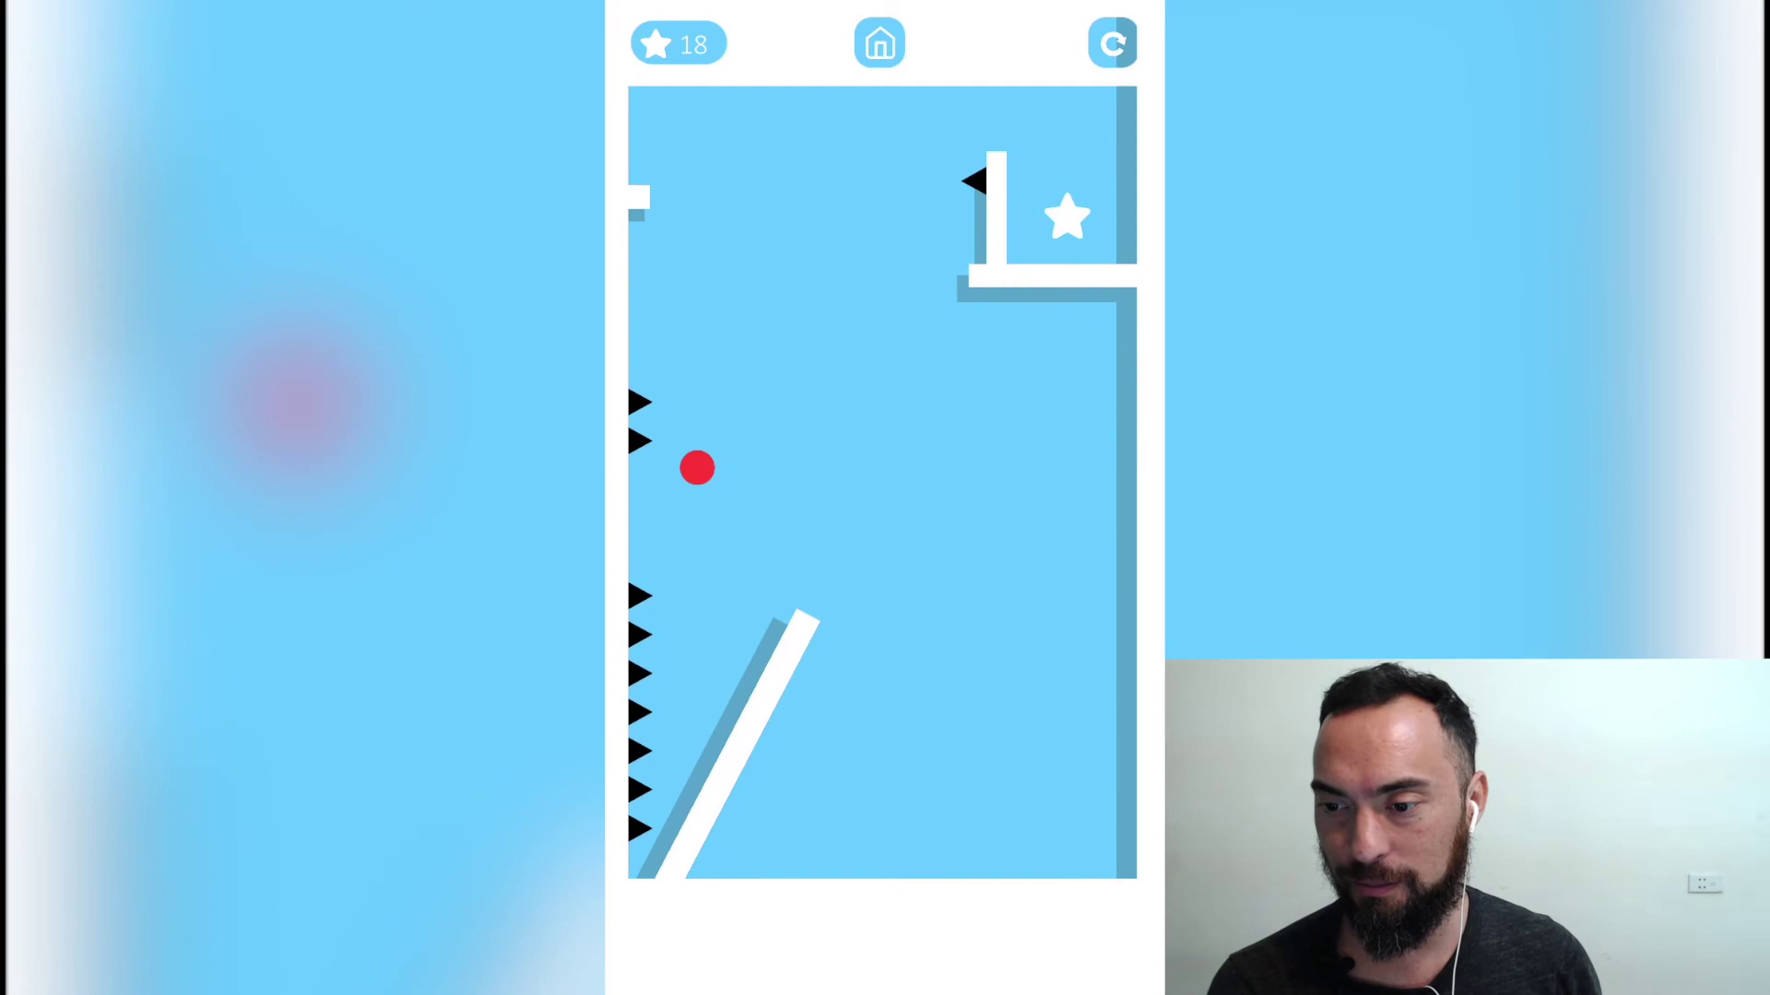
key(space)
key(space)
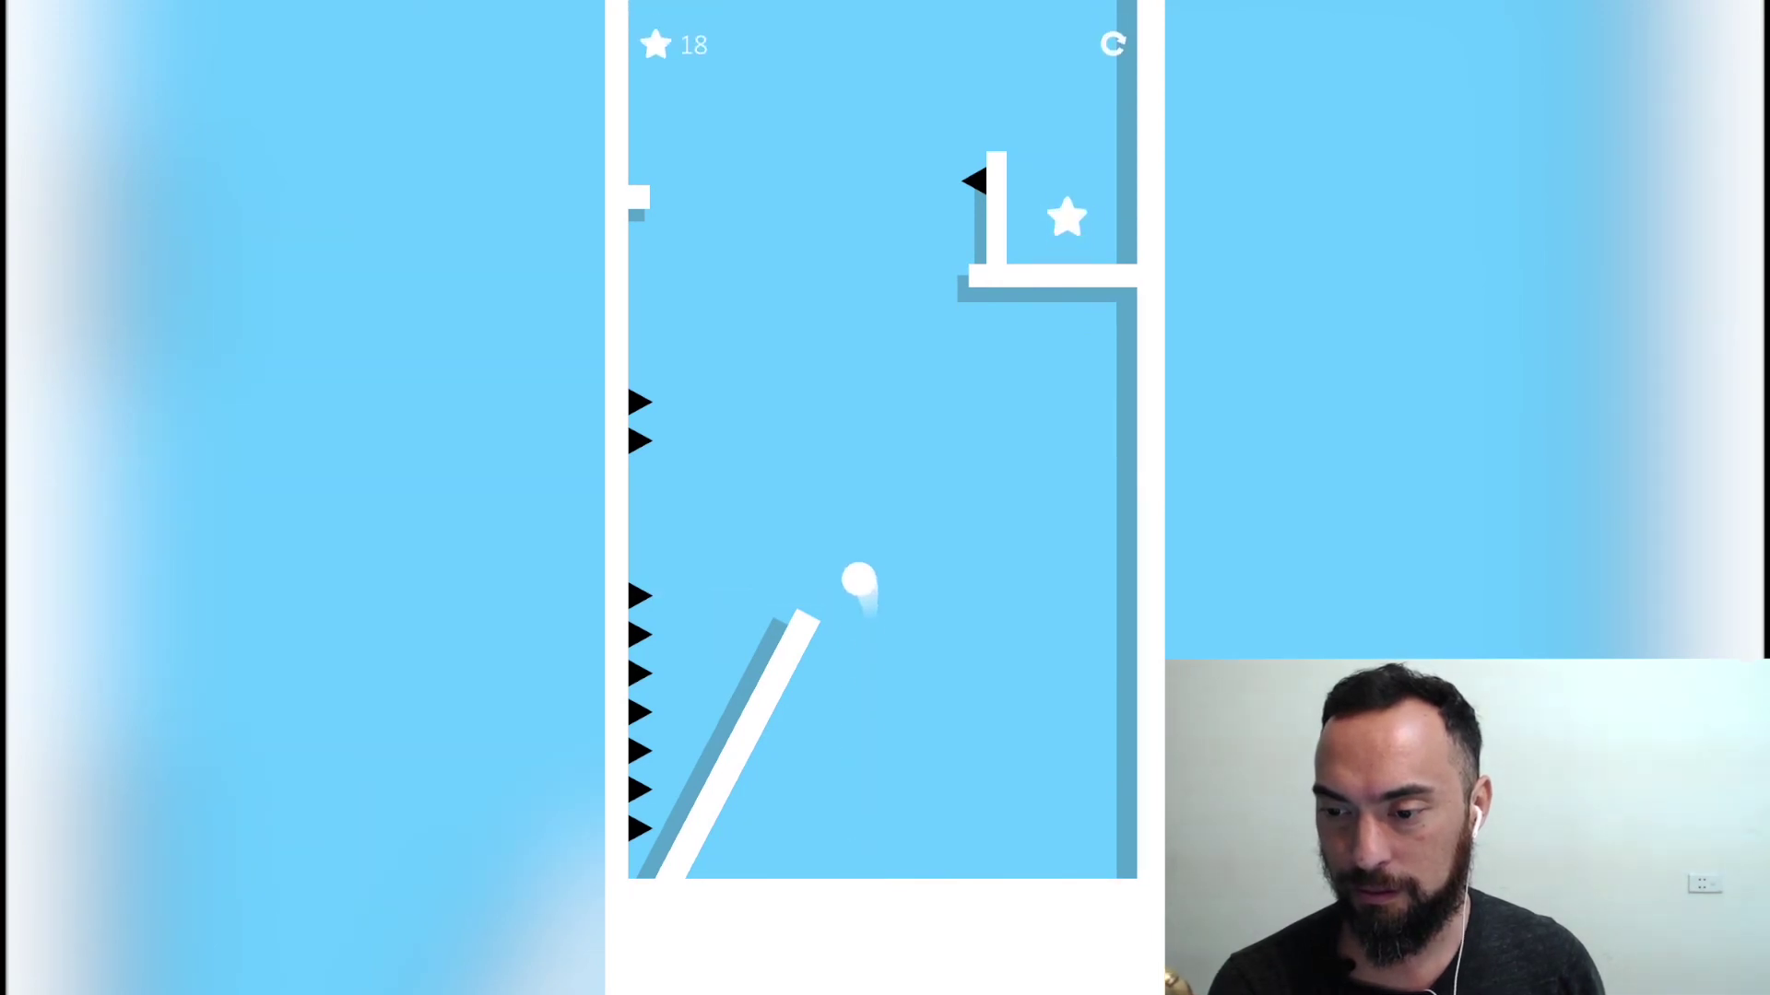
key(space)
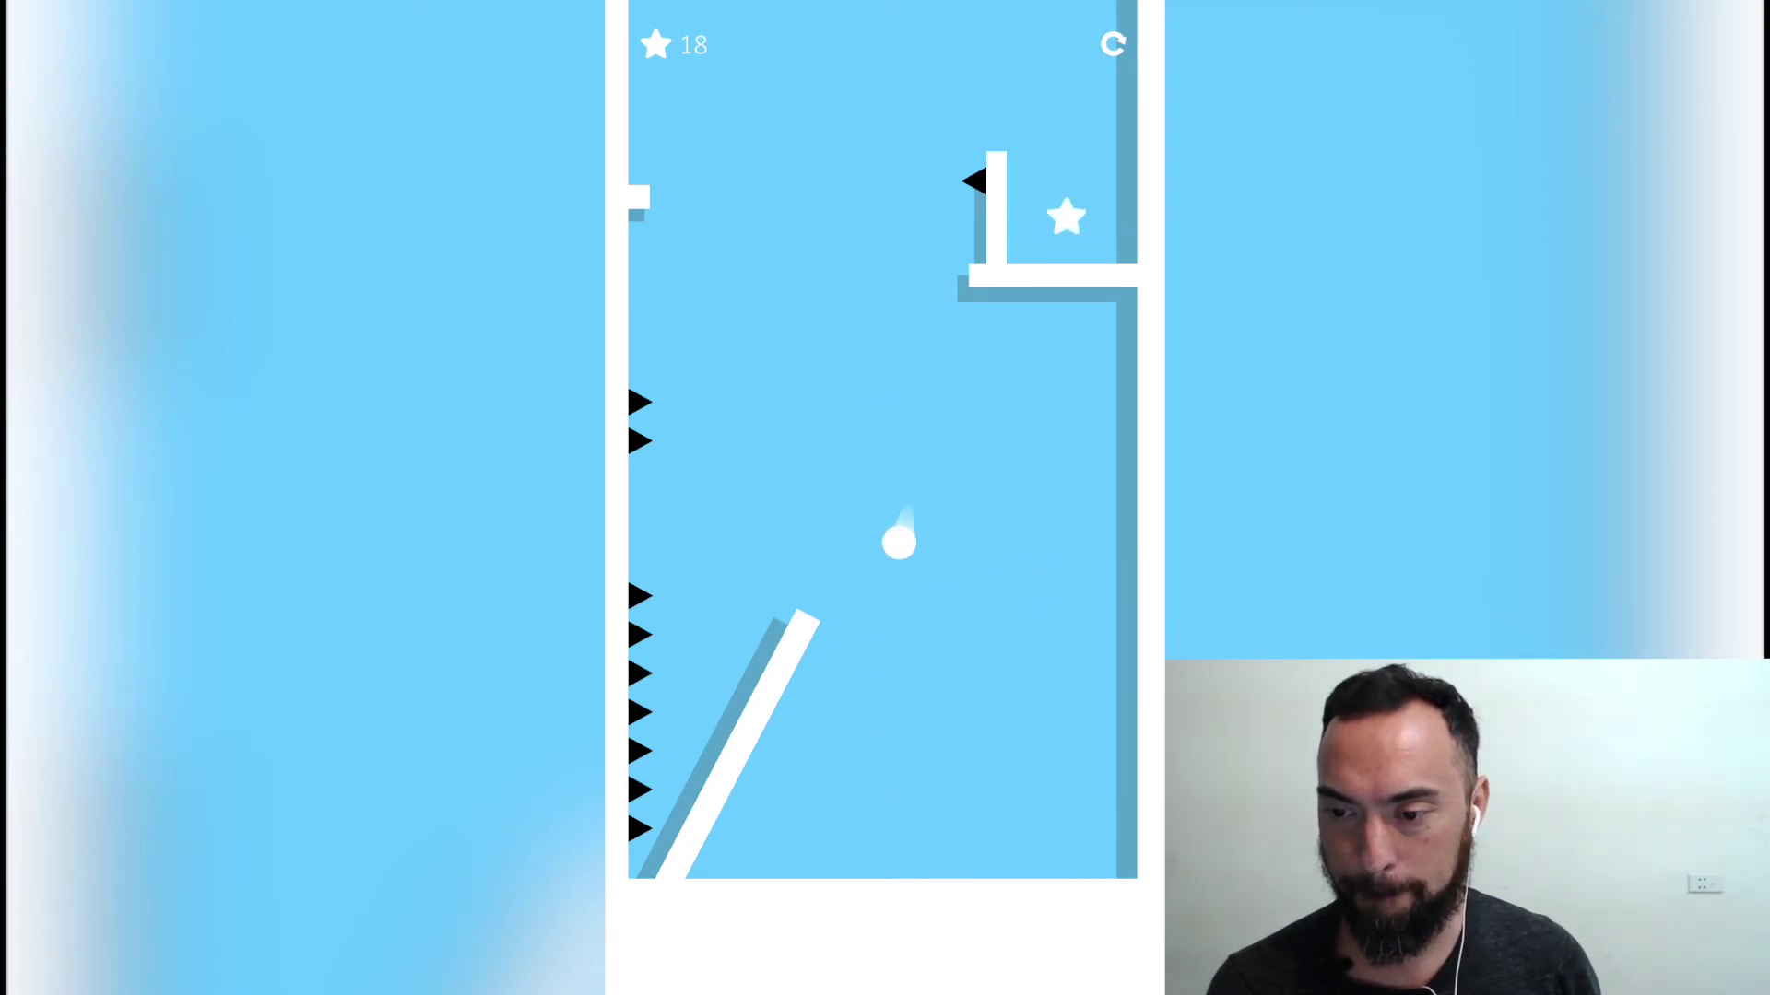
key(space)
key(space)
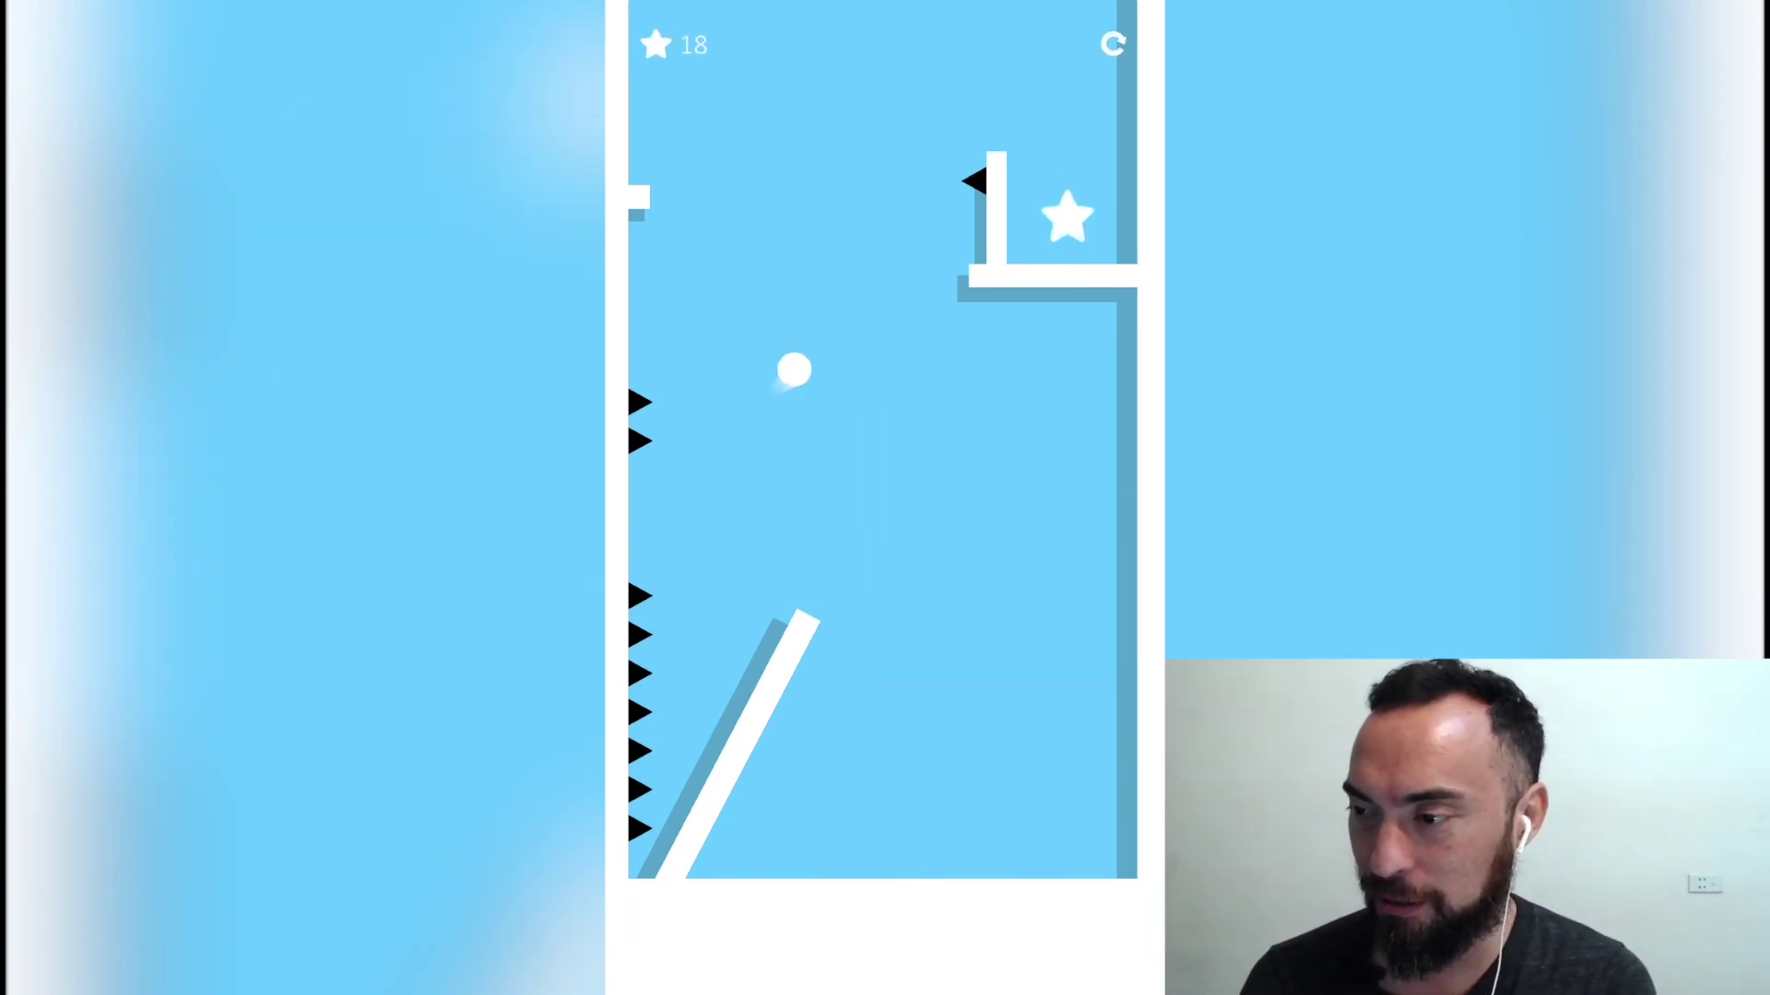
key(space)
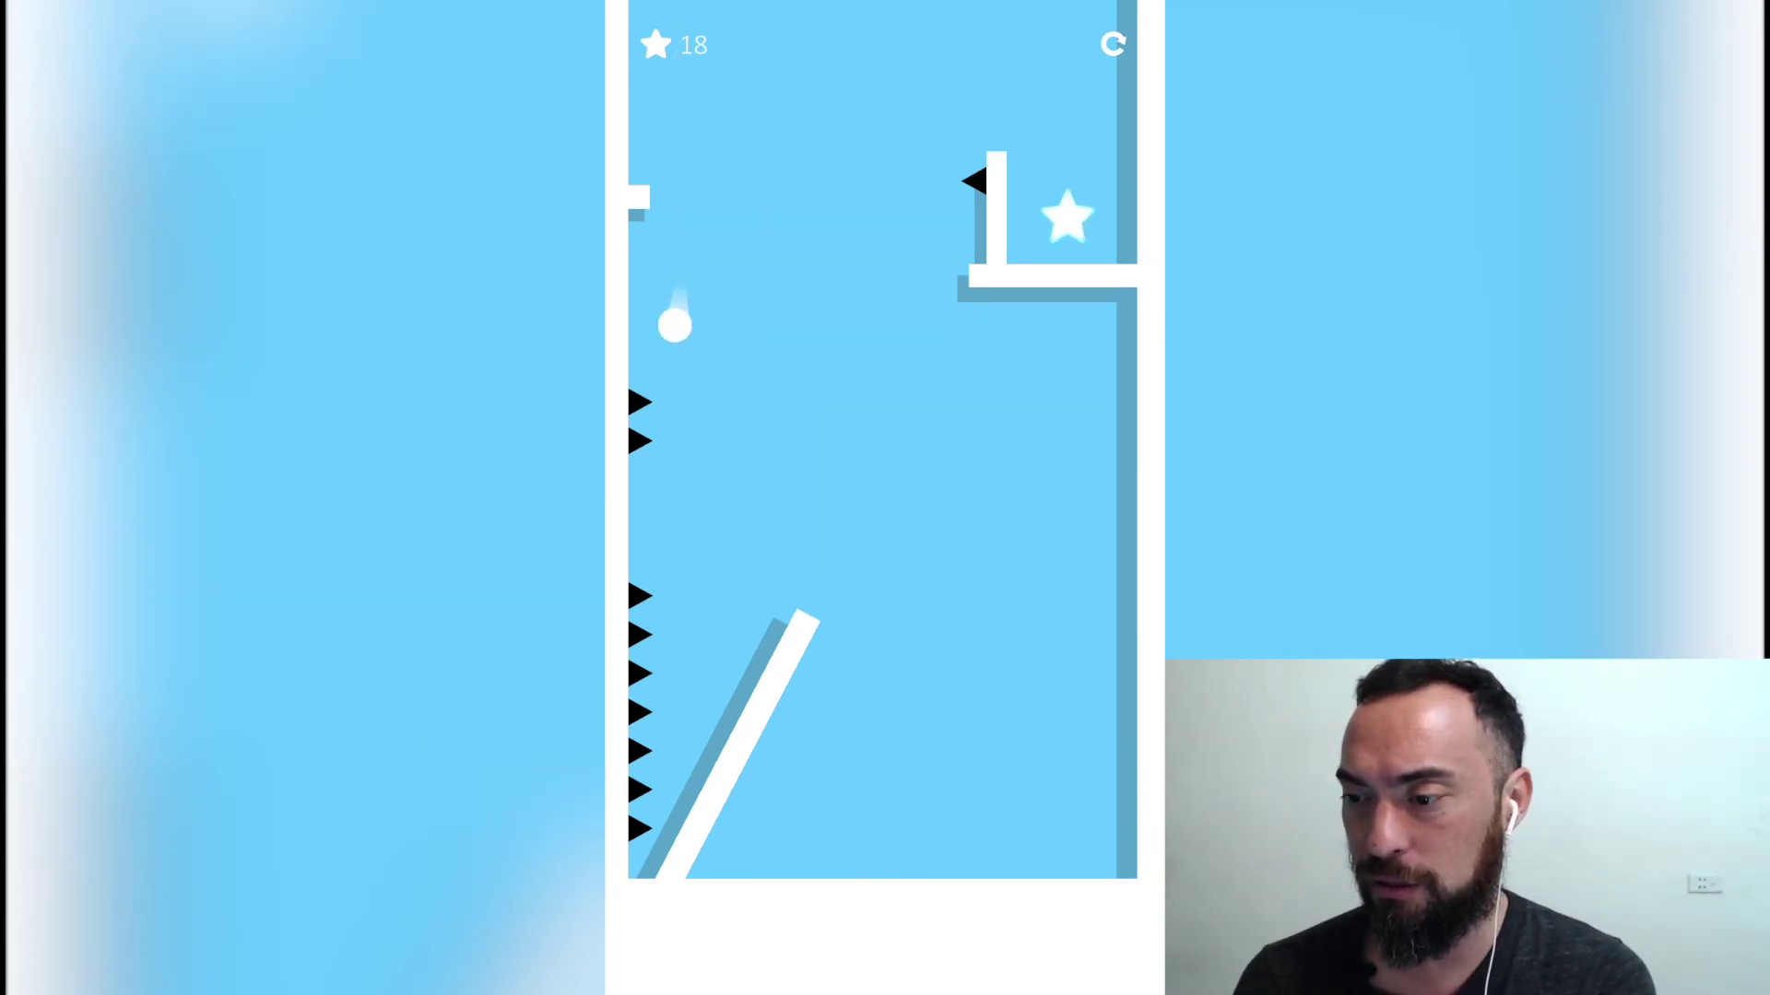
drag(679, 778, 900, 434)
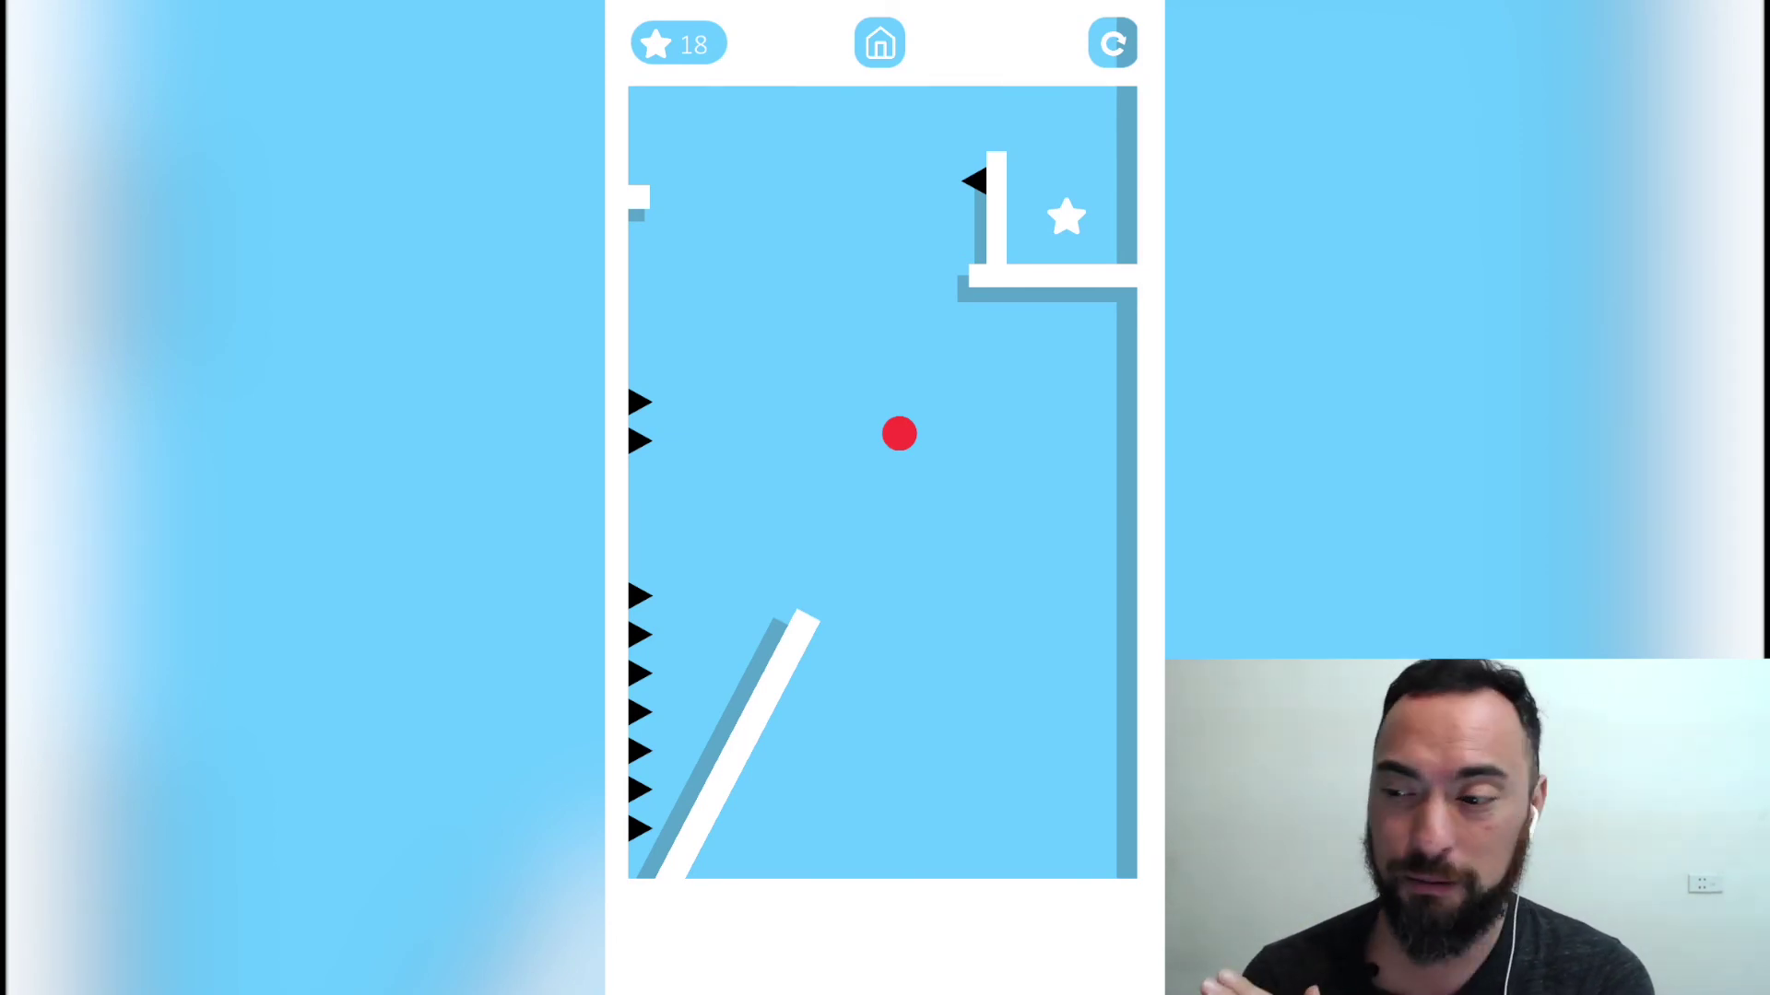
click(898, 435)
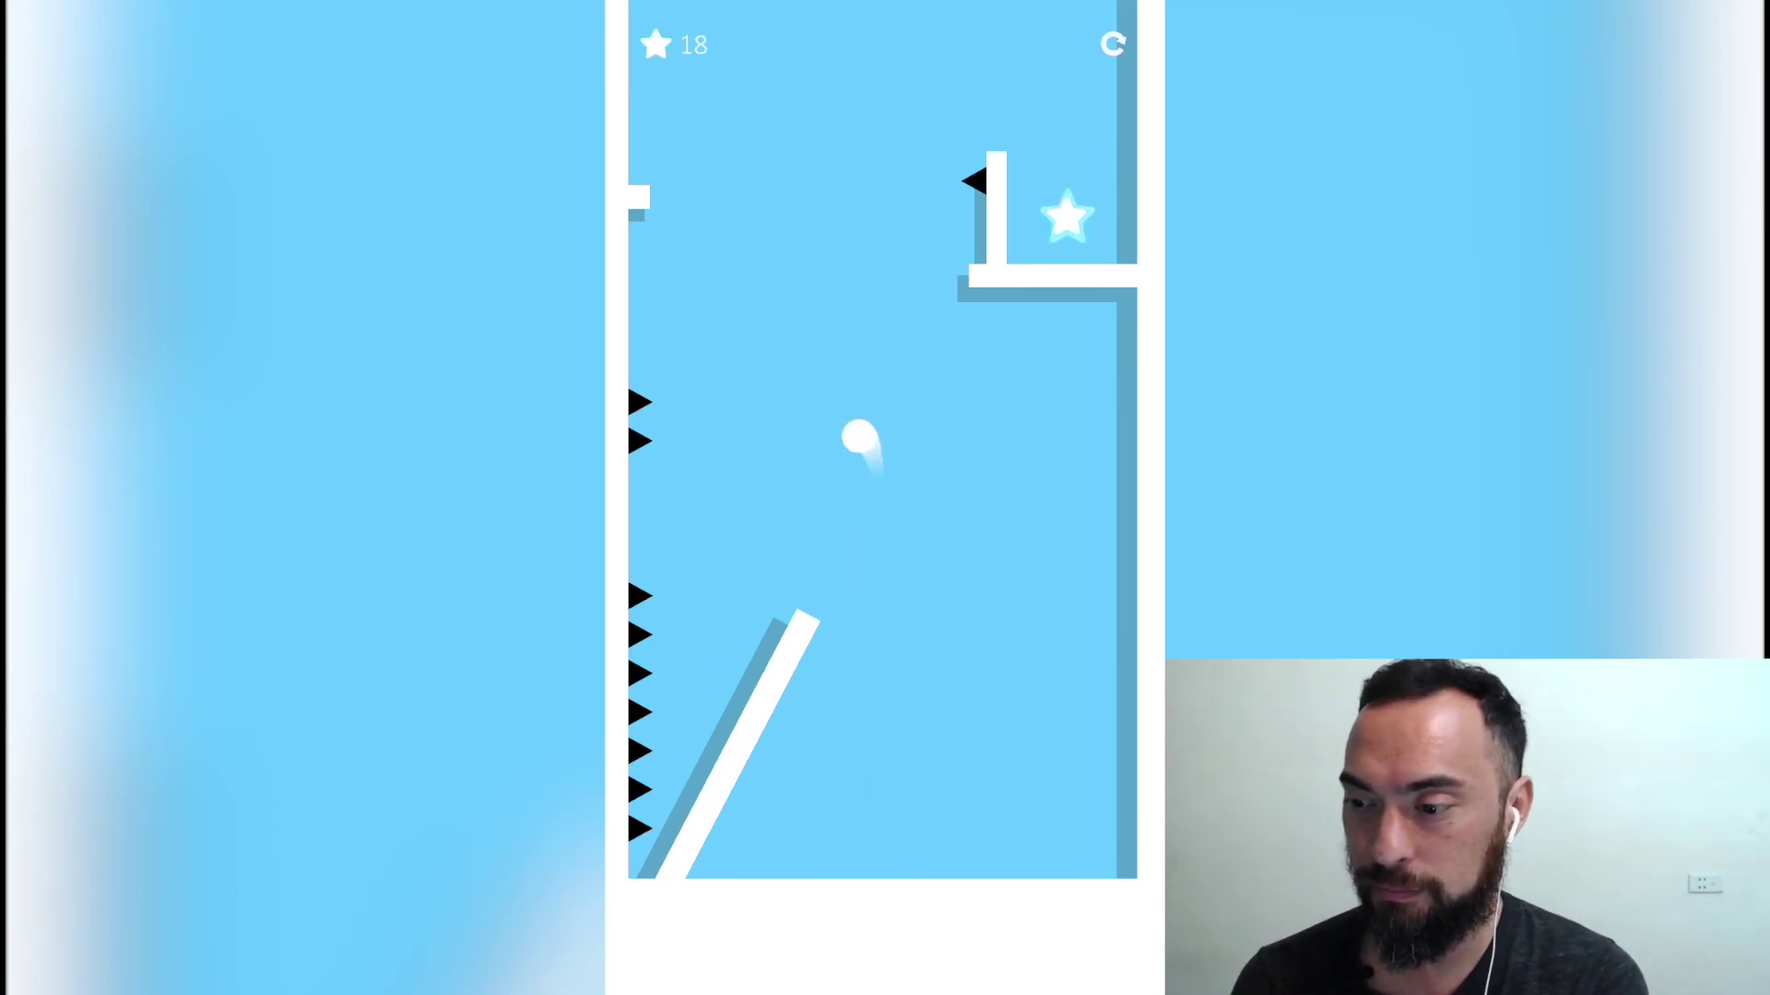